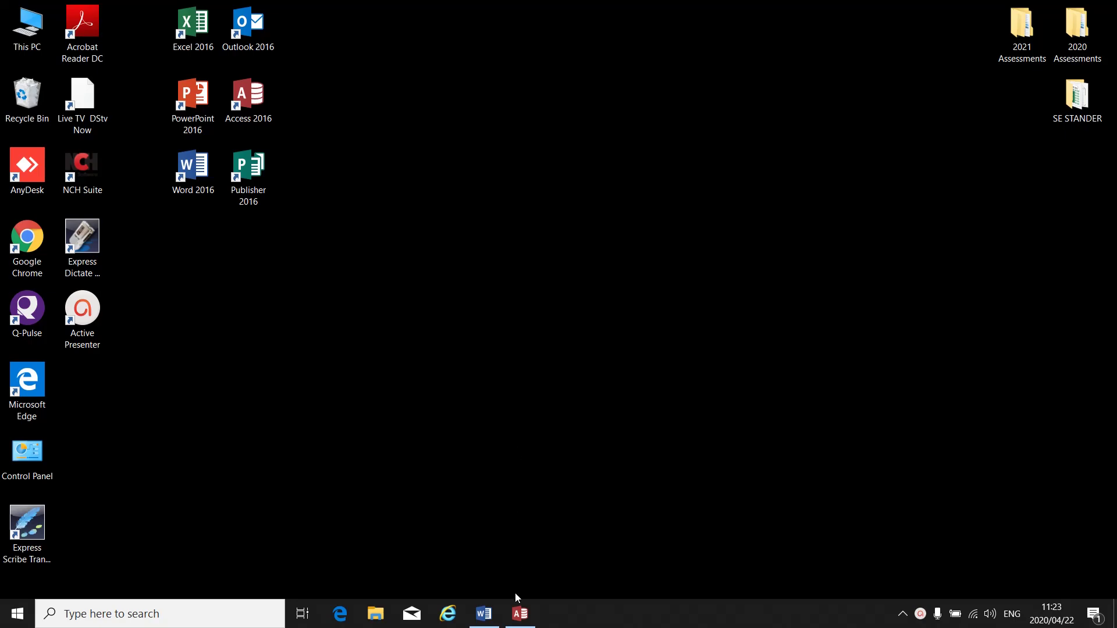
# Bring the Tomatoes database forward, review the Question 1C instructions in Word, and show the Create tab
pyautogui.click(517, 609)
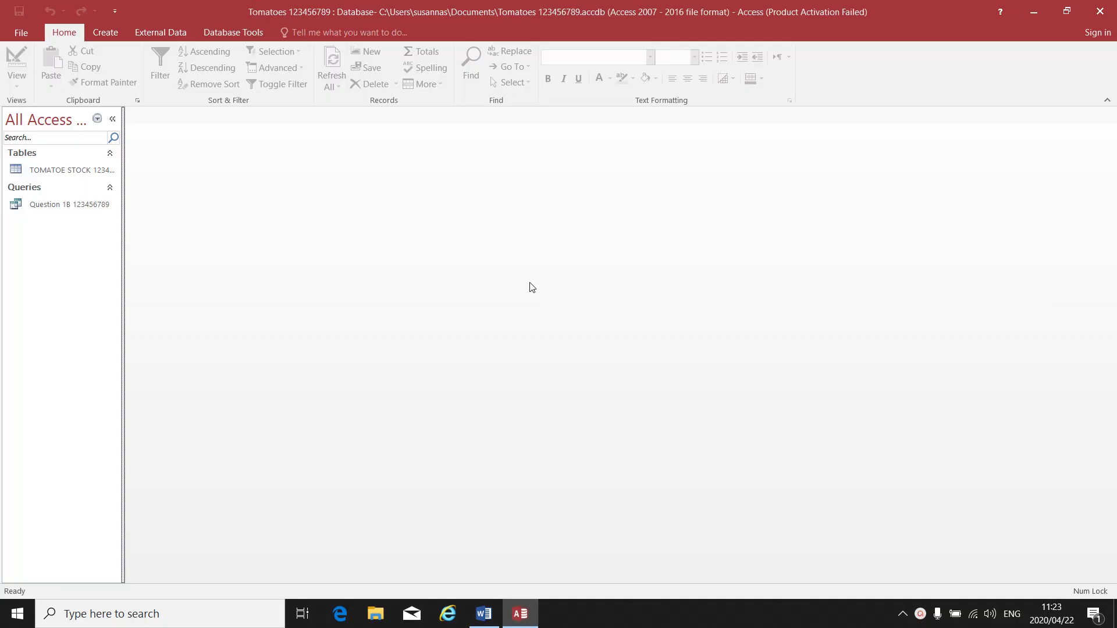
pyautogui.click(492, 612)
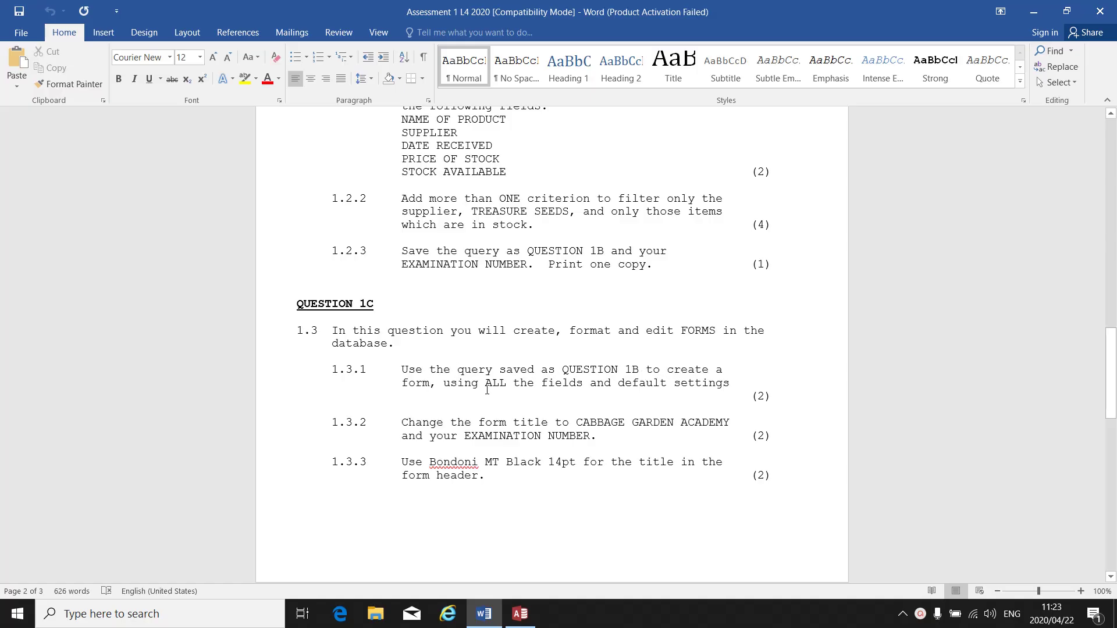
pyautogui.click(520, 614)
pyautogui.click(108, 32)
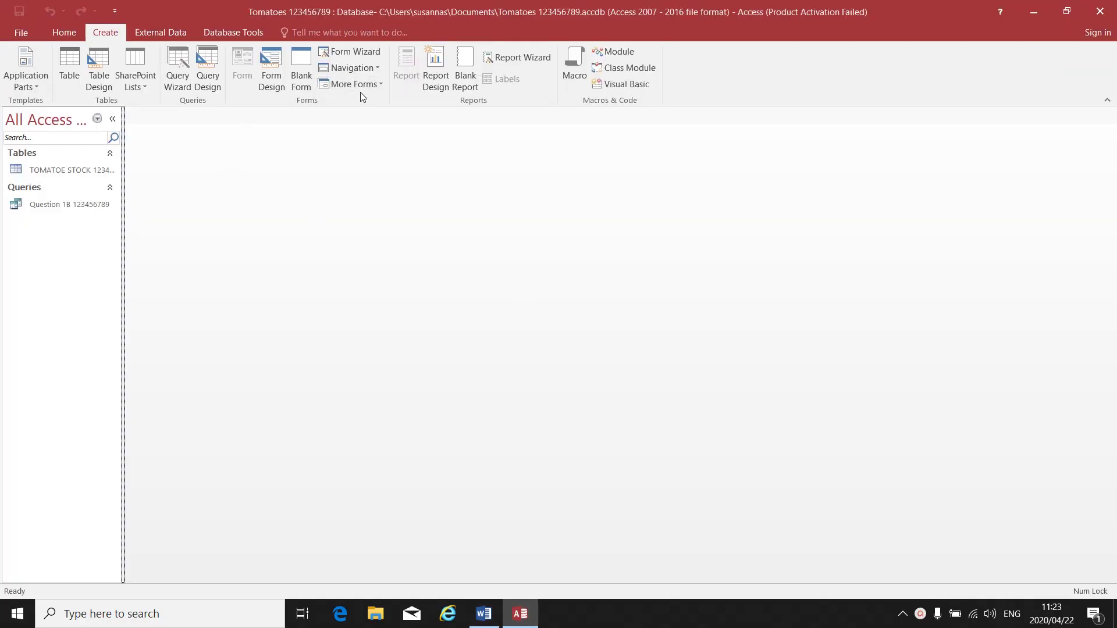
# Start the Form Wizard on the Question 1B 123456789 query and add all five fields
pyautogui.click(374, 55)
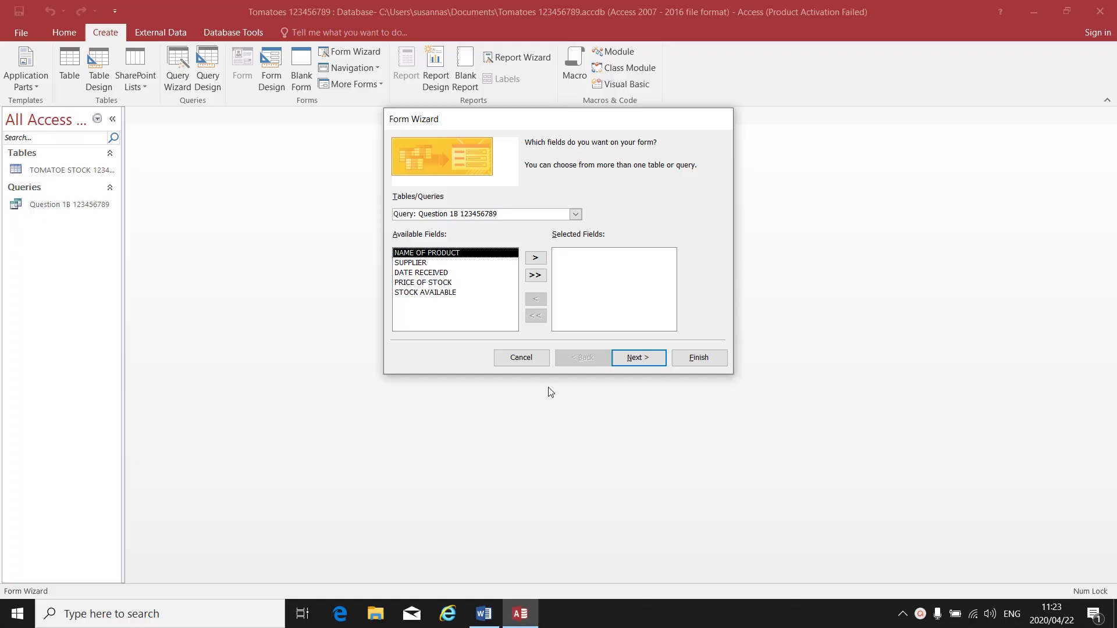
pyautogui.click(484, 613)
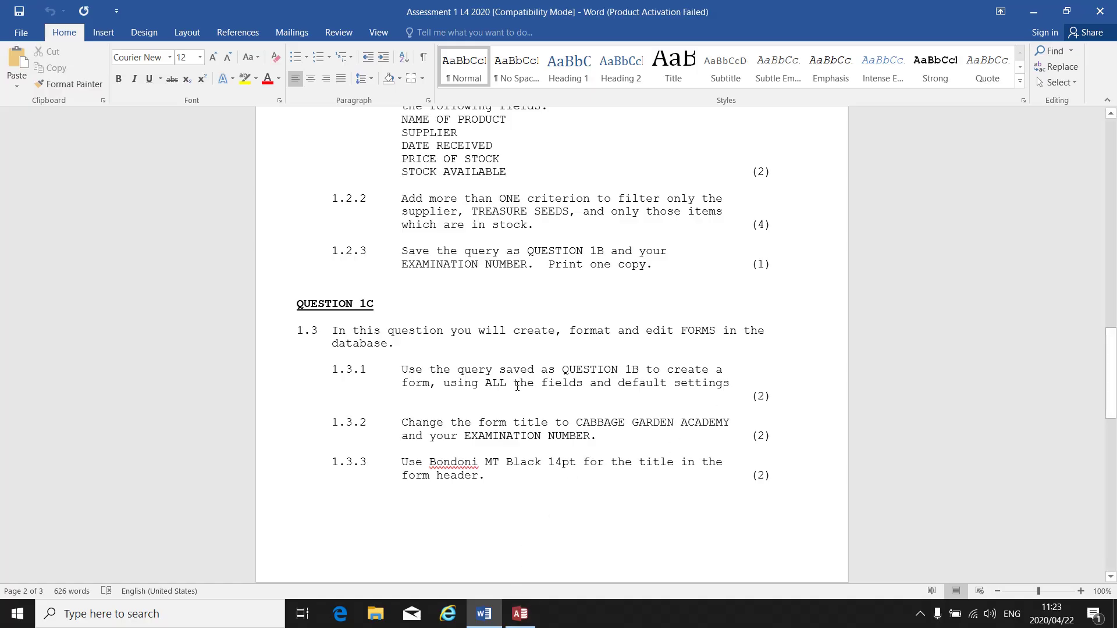
pyautogui.click(519, 614)
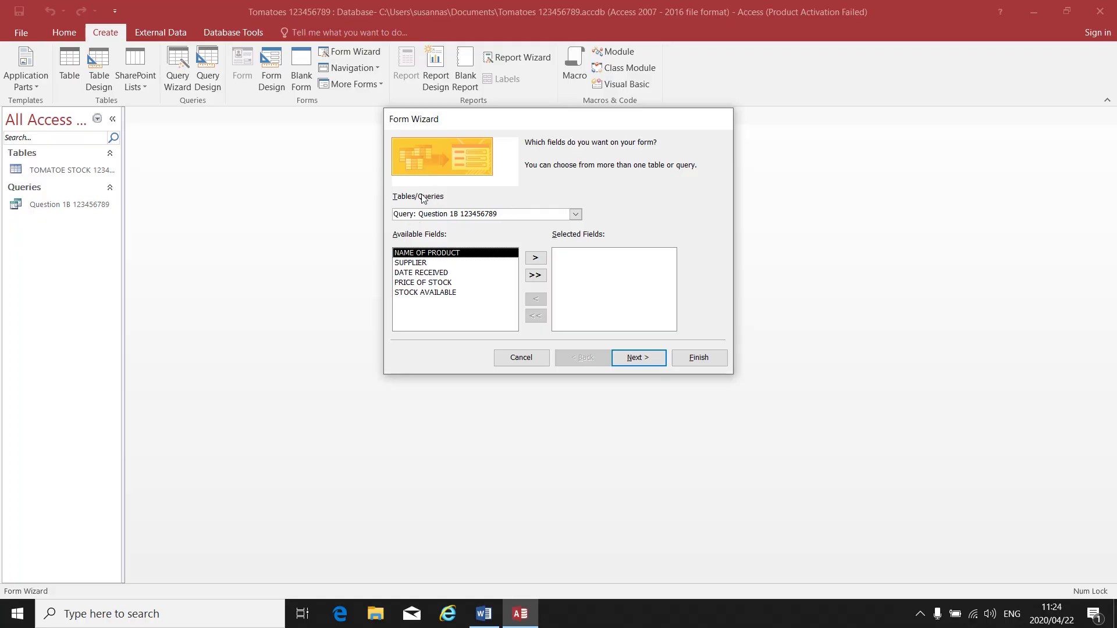
pyautogui.click(575, 215)
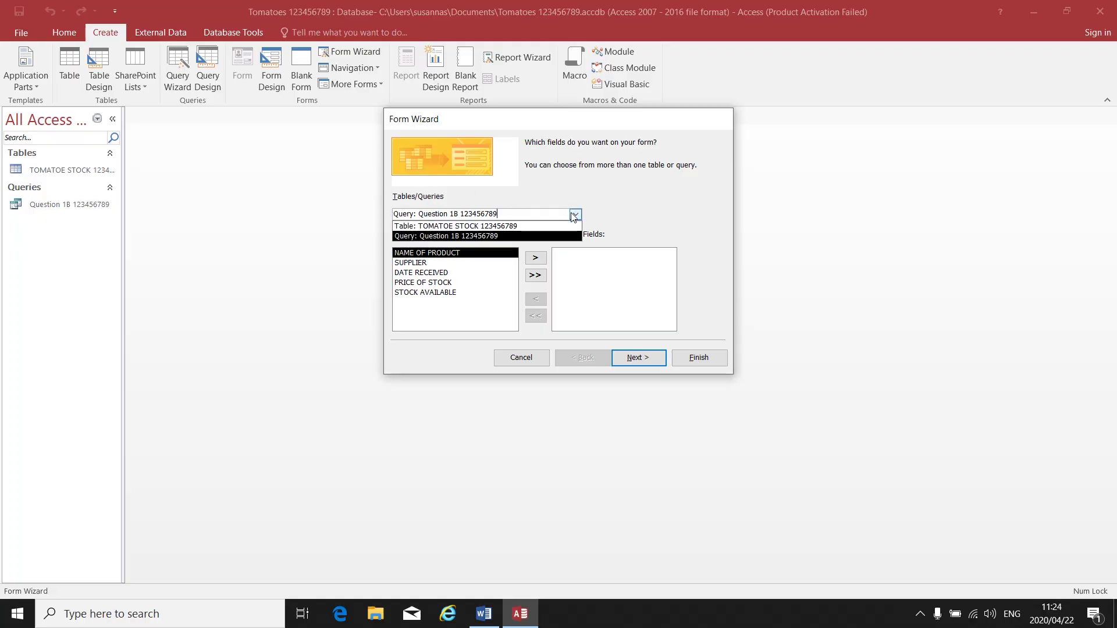
pyautogui.click(468, 237)
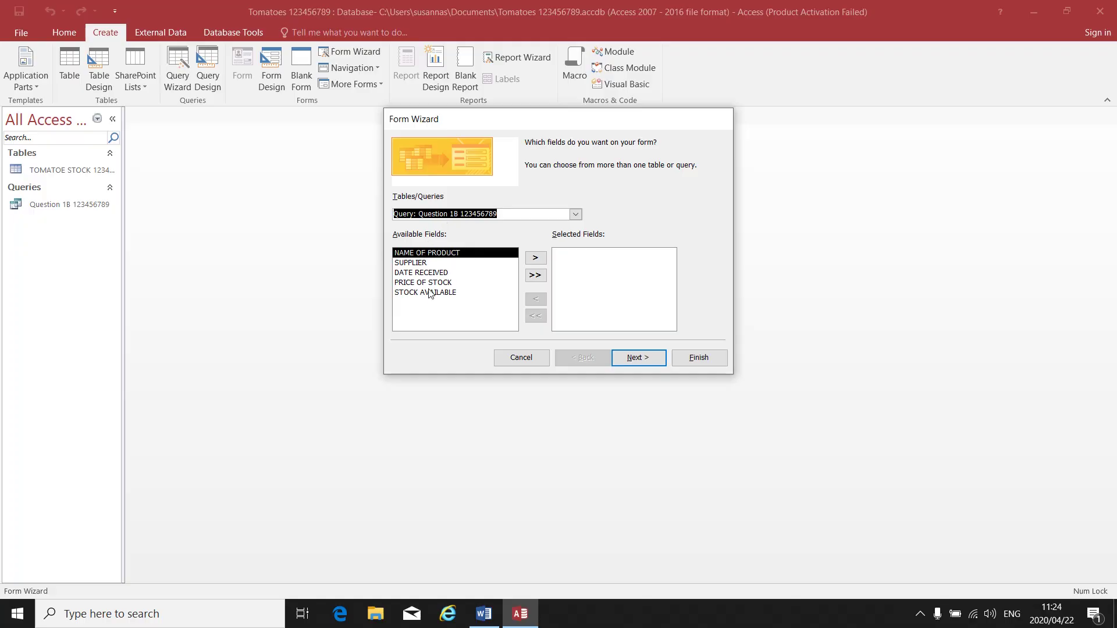
pyautogui.doubleClick(459, 256)
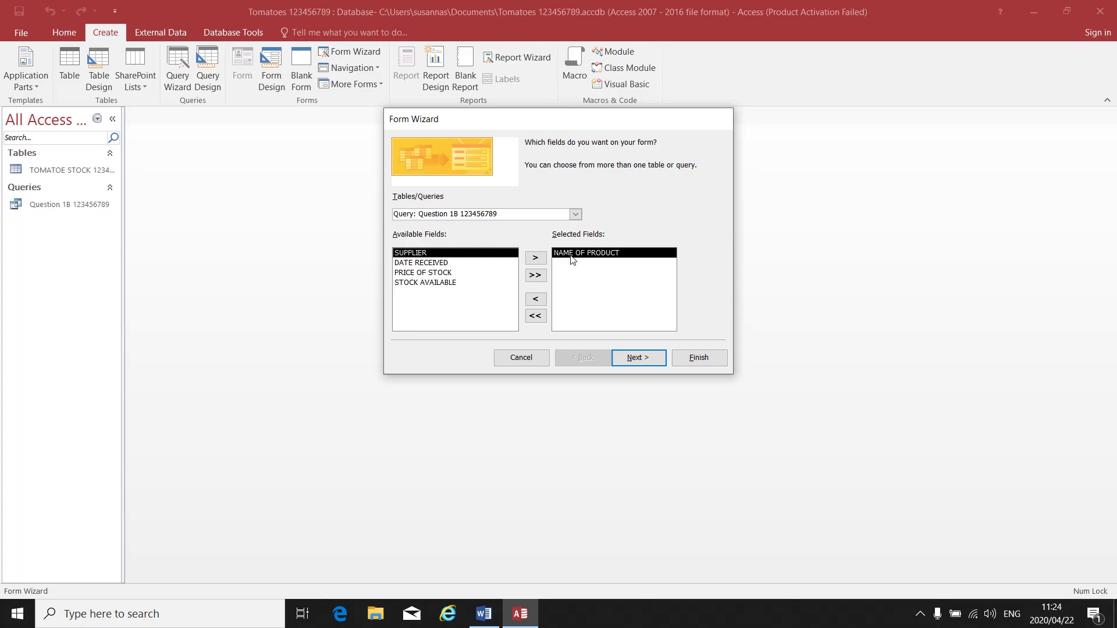
pyautogui.click(536, 275)
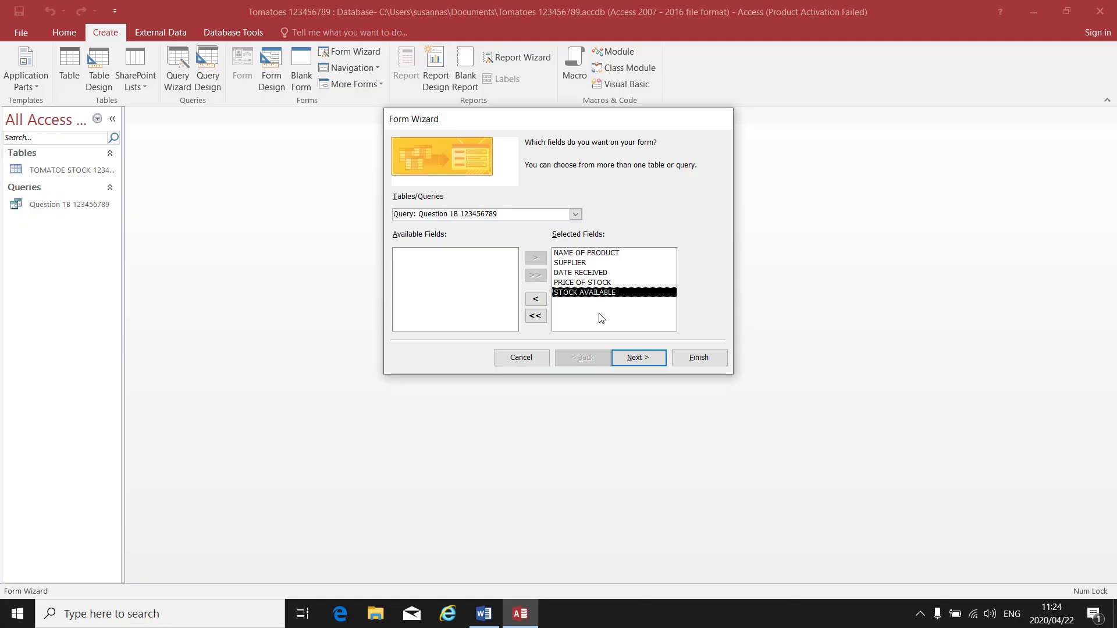
# Advance the wizard with the columnar layout and check the required form title in Word
pyautogui.click(638, 361)
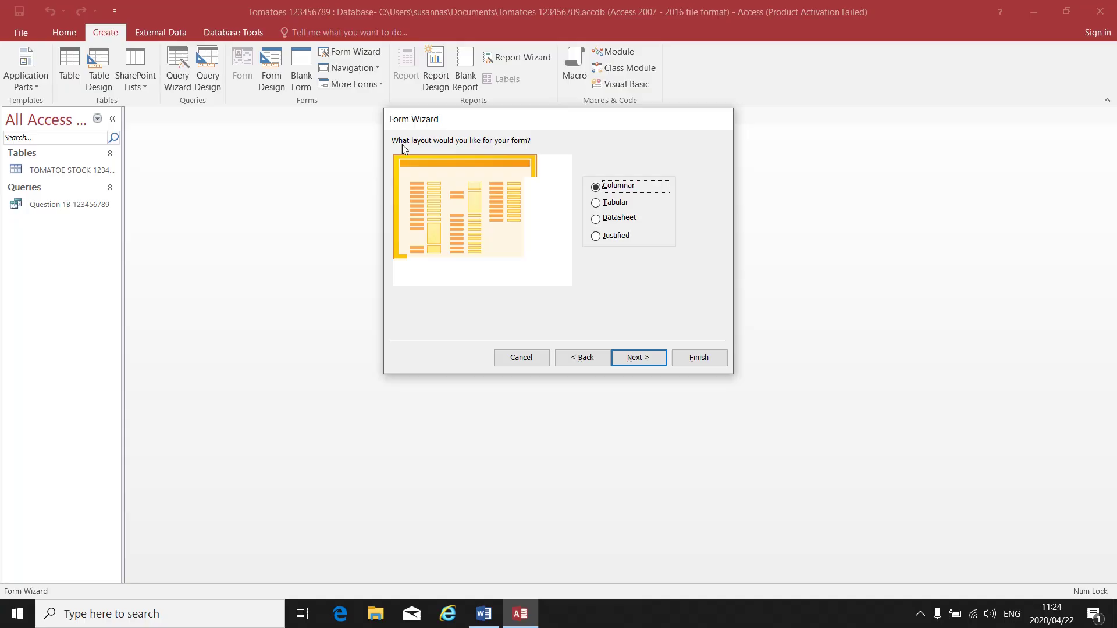
pyautogui.click(637, 362)
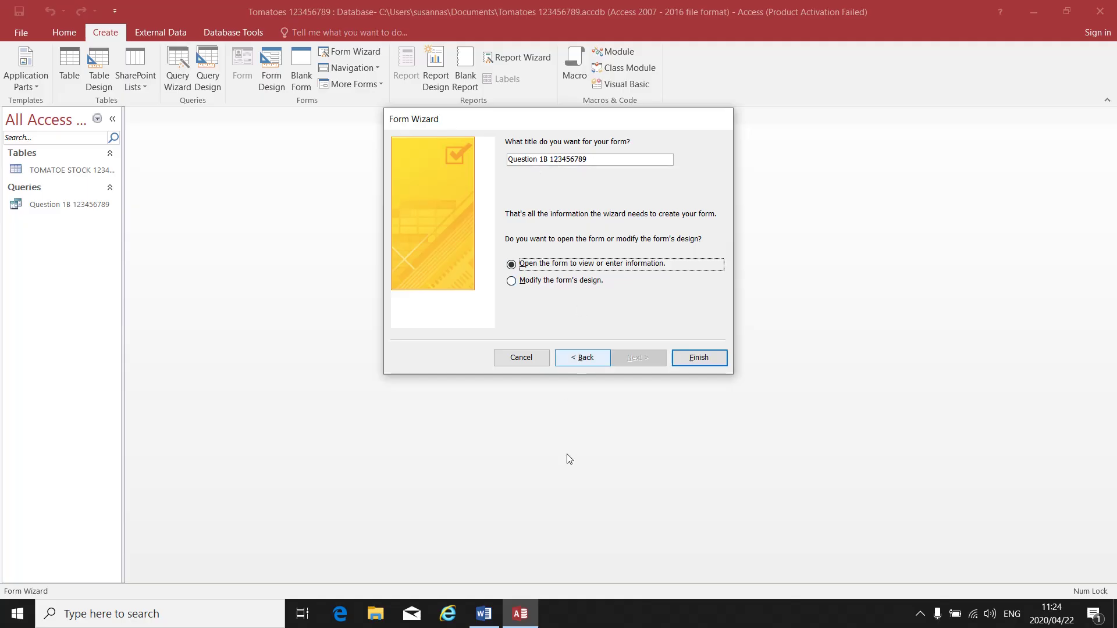
pyautogui.click(486, 612)
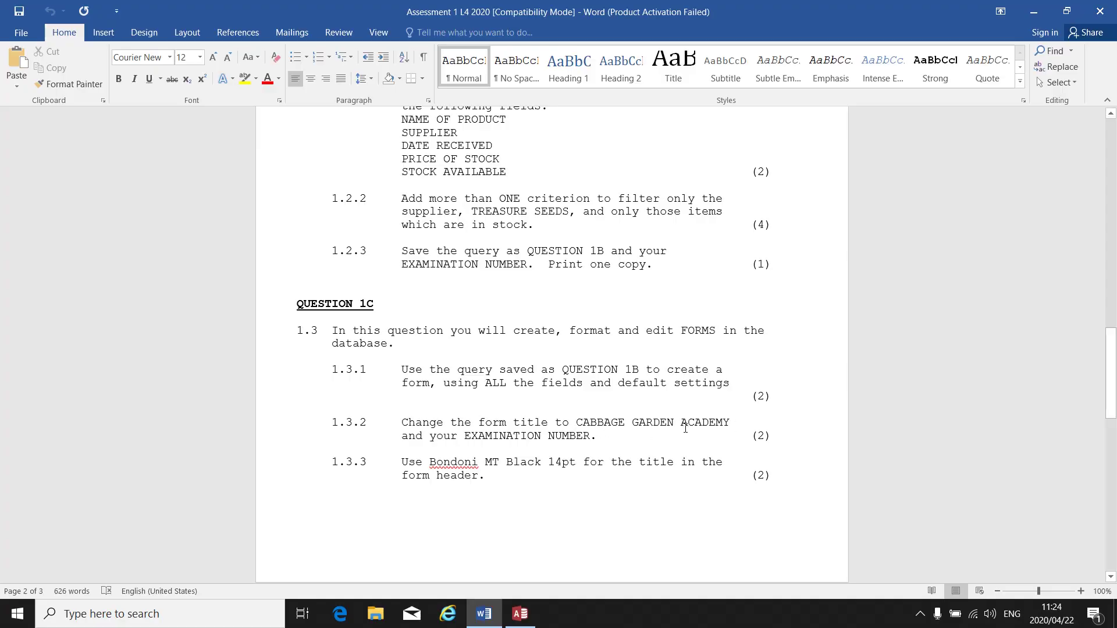
pyautogui.click(519, 613)
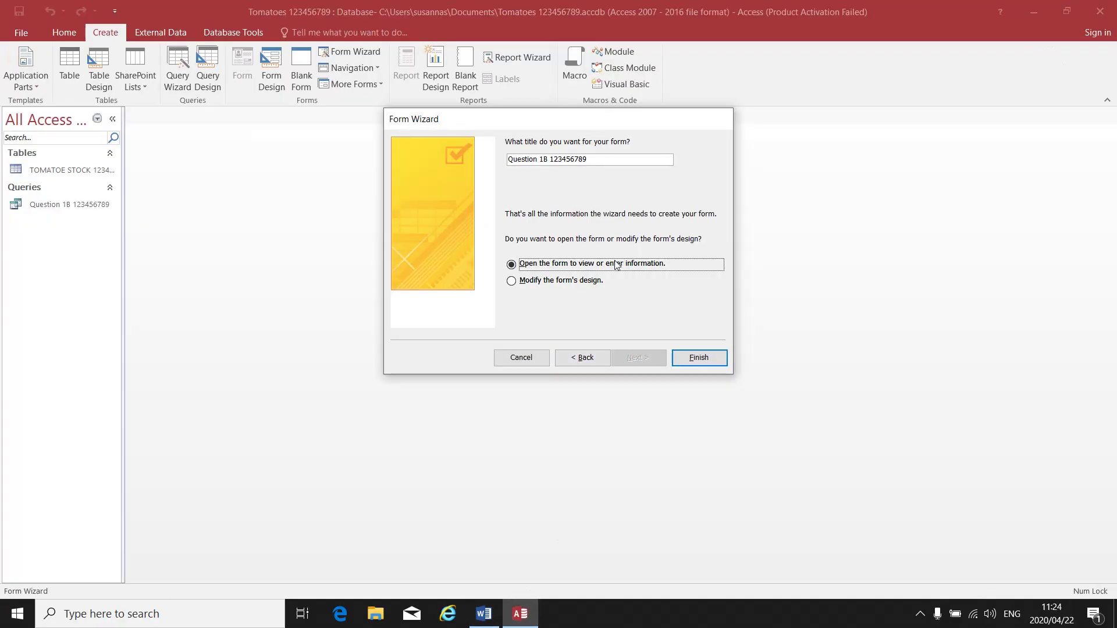
# Title the form 'CABBAGE GARDEN ACADEMY 123456789' and finish with Modify the form's design
pyautogui.click(609, 156)
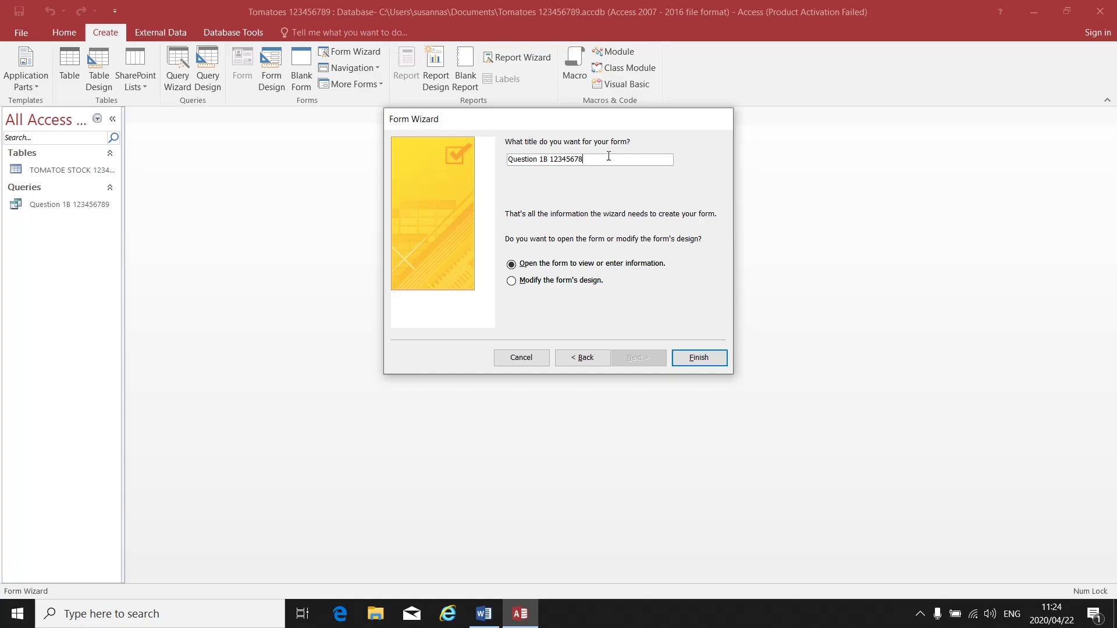
pyautogui.press('BackSpace')
pyautogui.press('BackSpace')
pyautogui.press('BackSpace')
pyautogui.press('BackSpace')
pyautogui.press('BackSpace')
pyautogui.press('BackSpace')
pyautogui.press('BackSpace')
pyautogui.press('BackSpace')
pyautogui.press('BackSpace')
pyautogui.press('BackSpace')
pyautogui.press('BackSpace')
pyautogui.press('BackSpace')
pyautogui.press('BackSpace')
pyautogui.press('BackSpace')
pyautogui.press('BackSpace')
pyautogui.press('BackSpace')
pyautogui.press('BackSpace')
pyautogui.press('BackSpace')
pyautogui.press('BackSpace')
pyautogui.press('BackSpace')
pyautogui.press('capslock')
pyautogui.write('CABBAGE GARDEN ACADE')
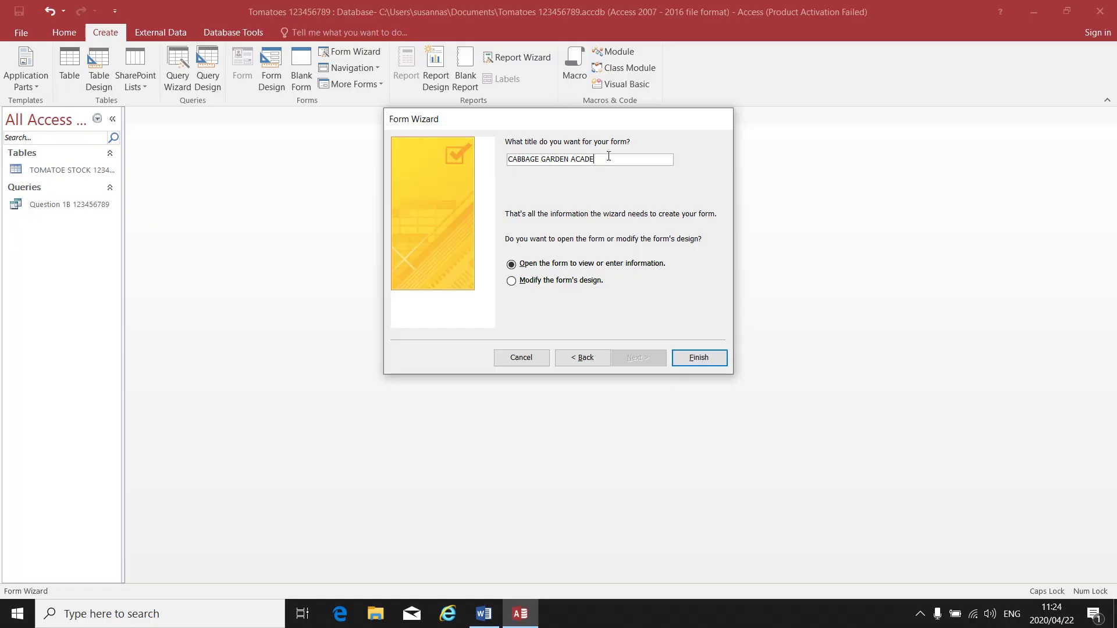
pyautogui.write('MY 123456789')
pyautogui.click(564, 281)
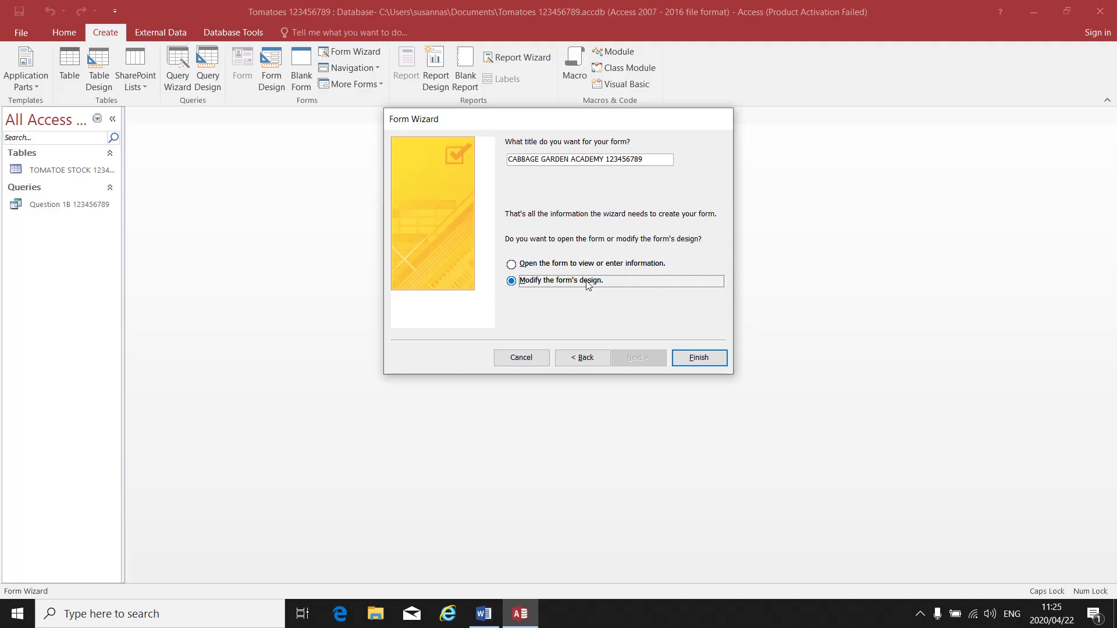
pyautogui.click(691, 364)
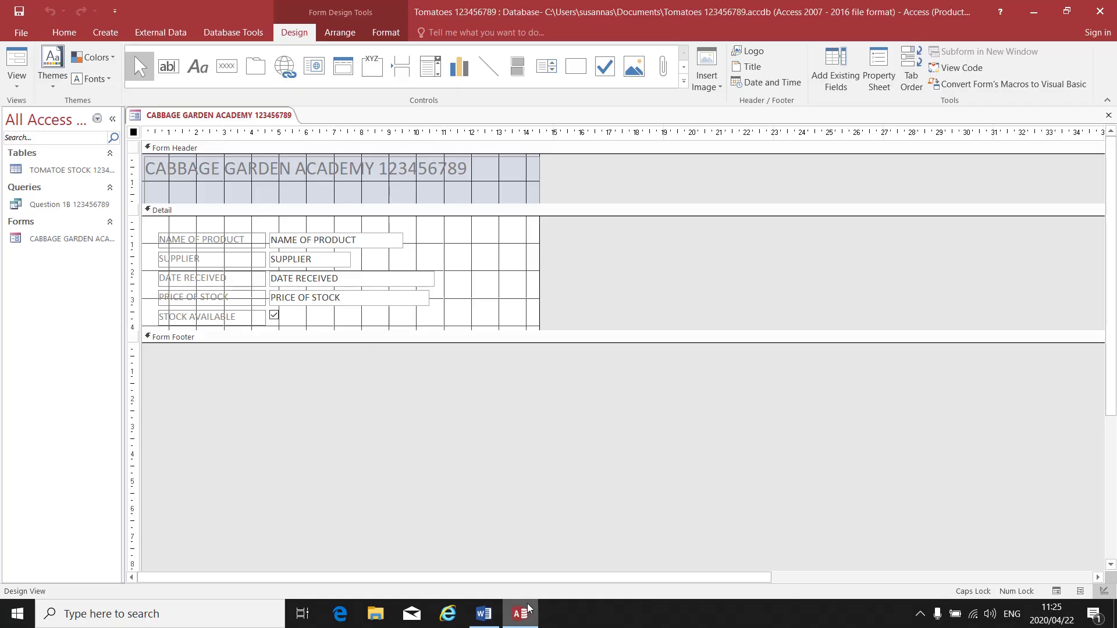
pyautogui.click(484, 614)
pyautogui.scroll(-3, 477, 317)
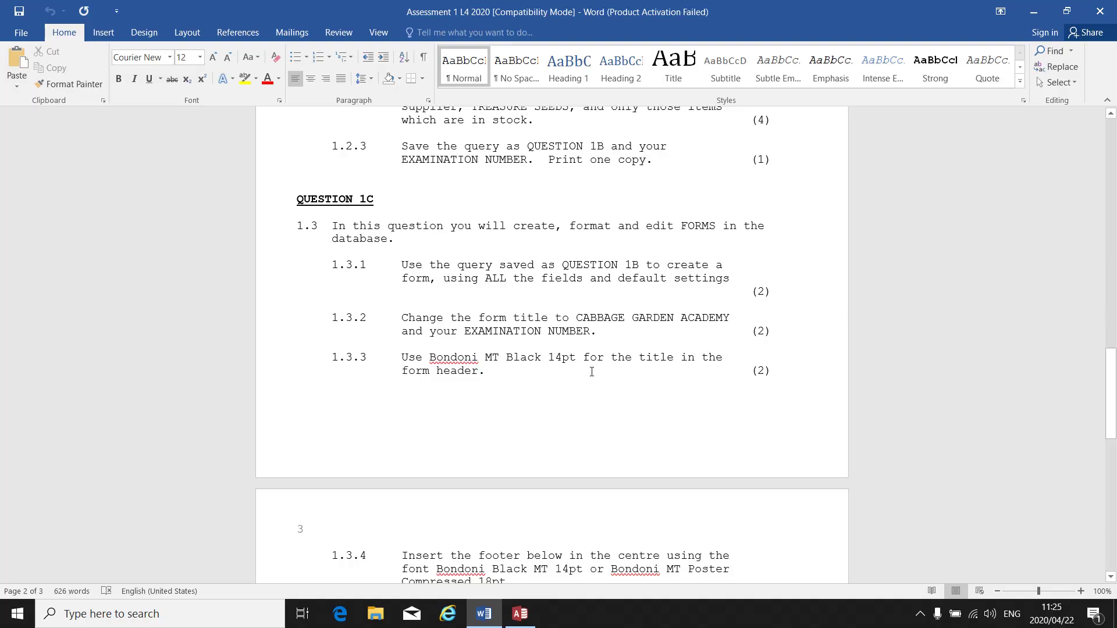
pyautogui.click(520, 614)
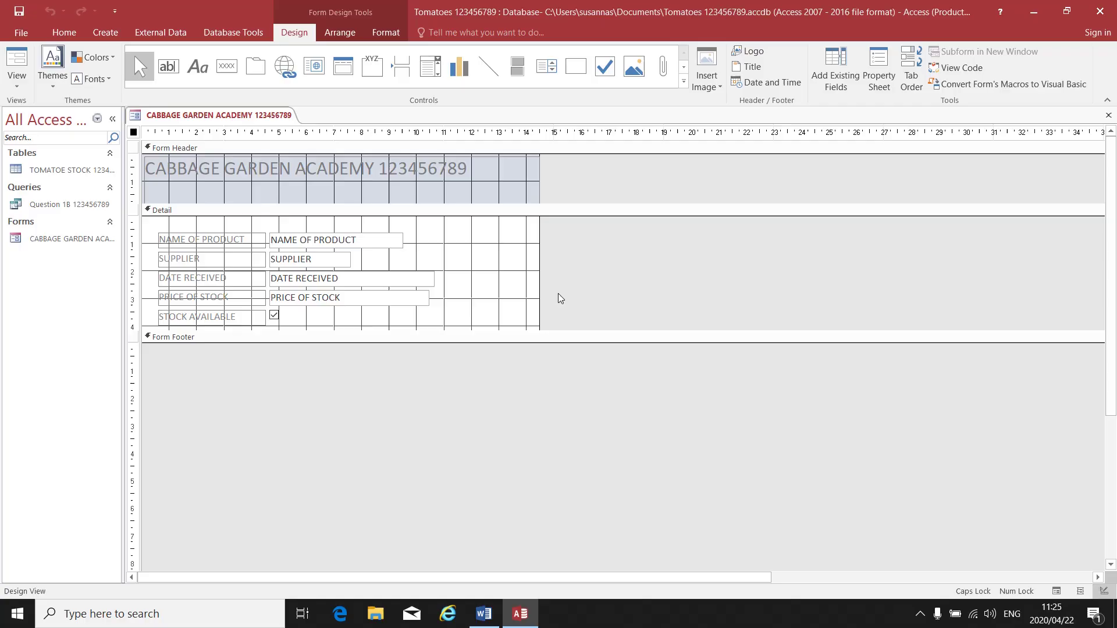
pyautogui.click(324, 169)
# Set the header title label to Bodoni MT Black, 14 pt
pyautogui.click(324, 170)
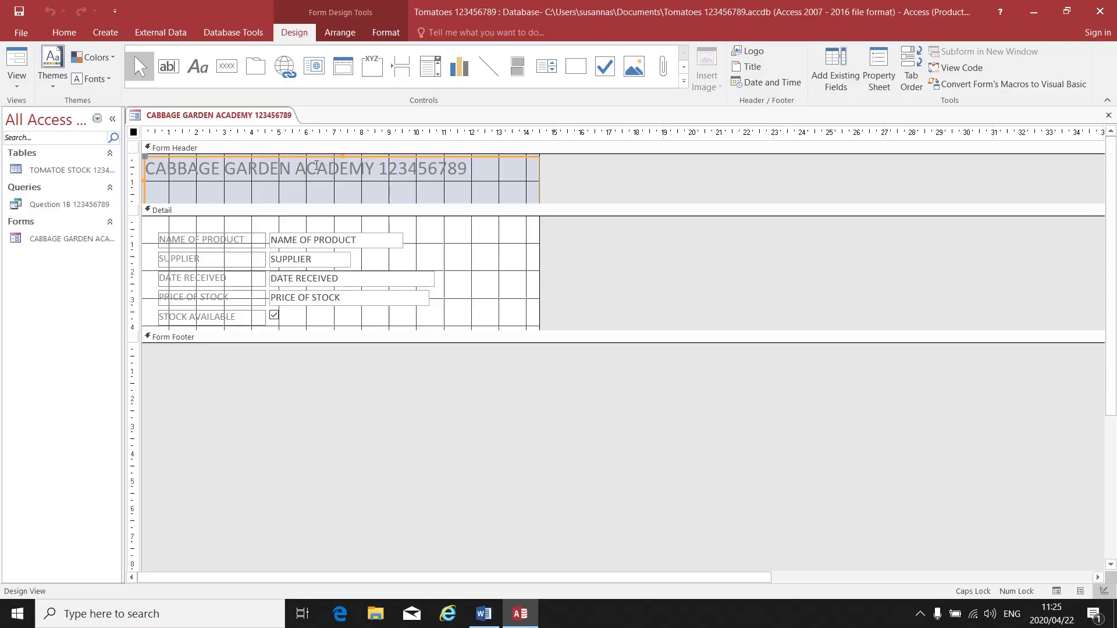
pyautogui.click(64, 32)
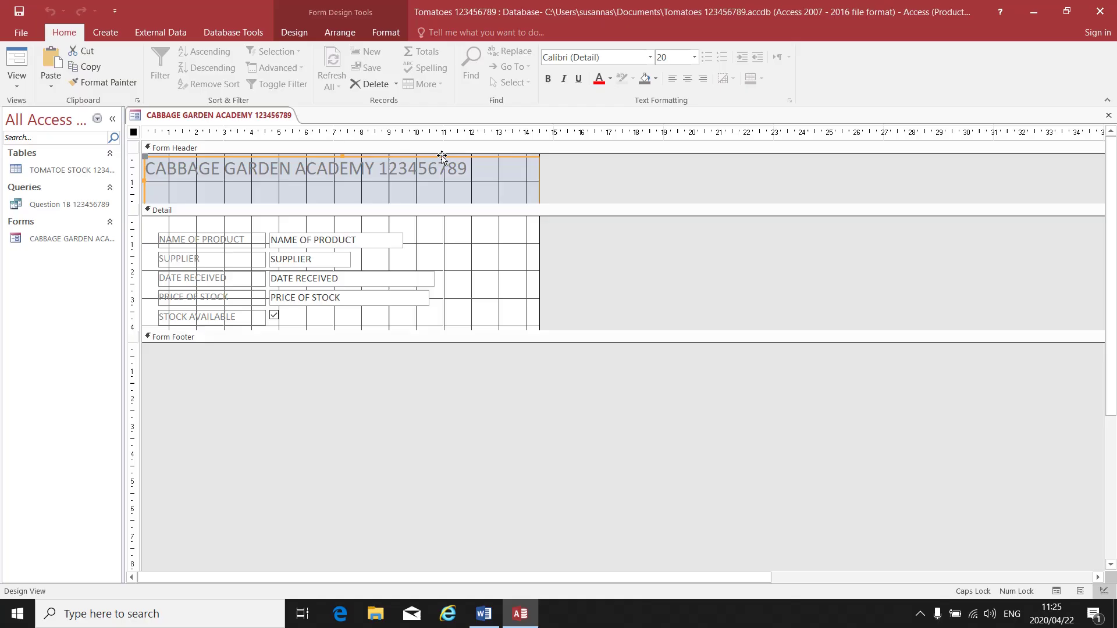
pyautogui.click(651, 57)
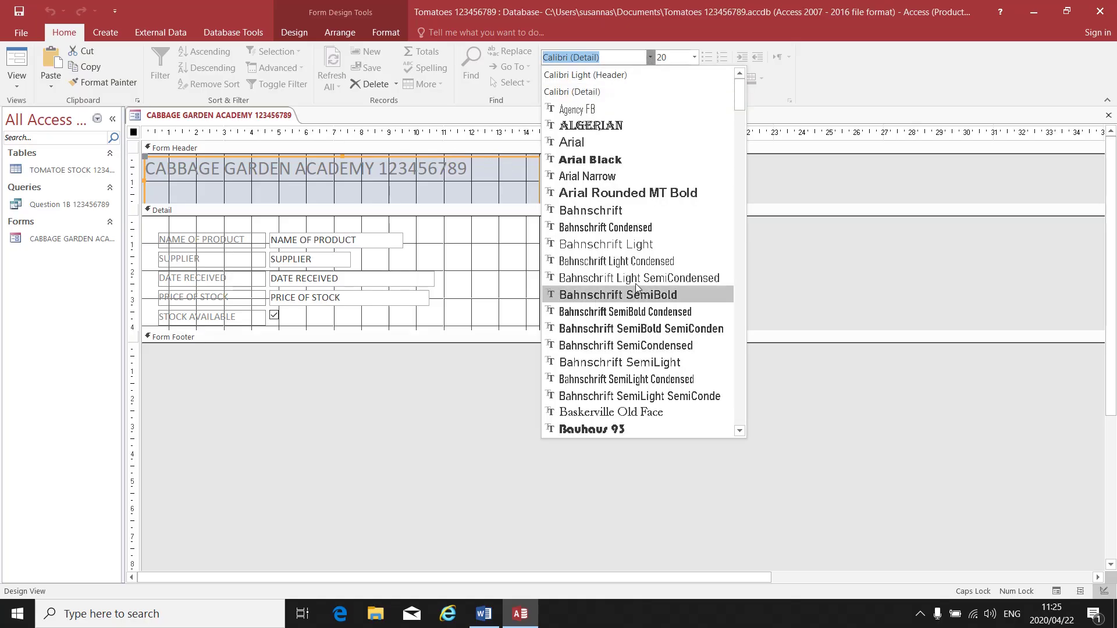
pyautogui.scroll(-3, 638, 291)
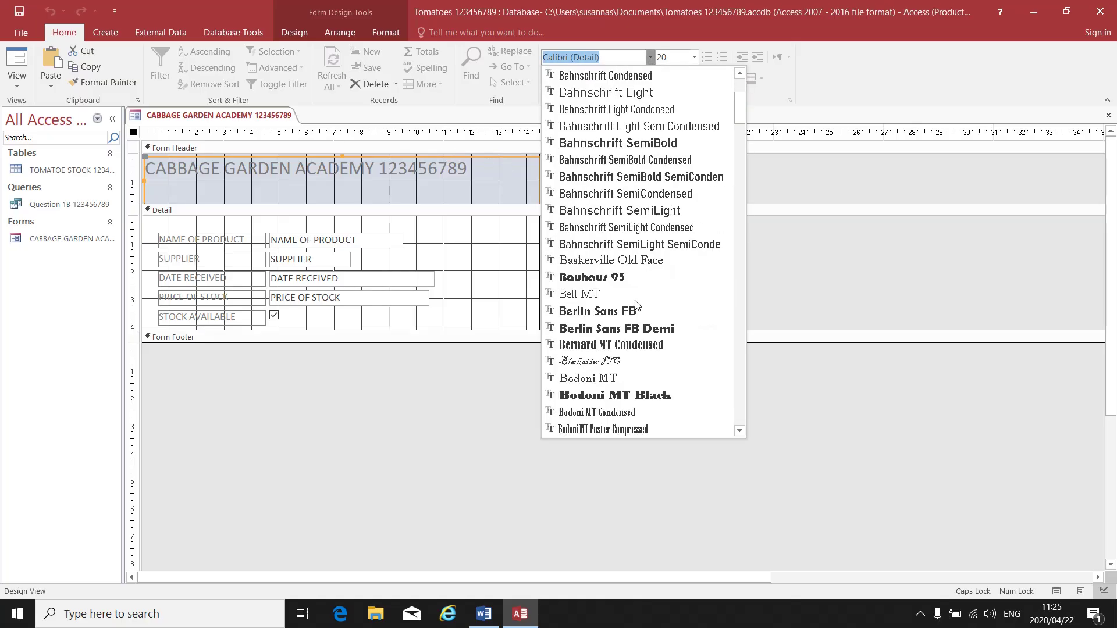
pyautogui.click(638, 396)
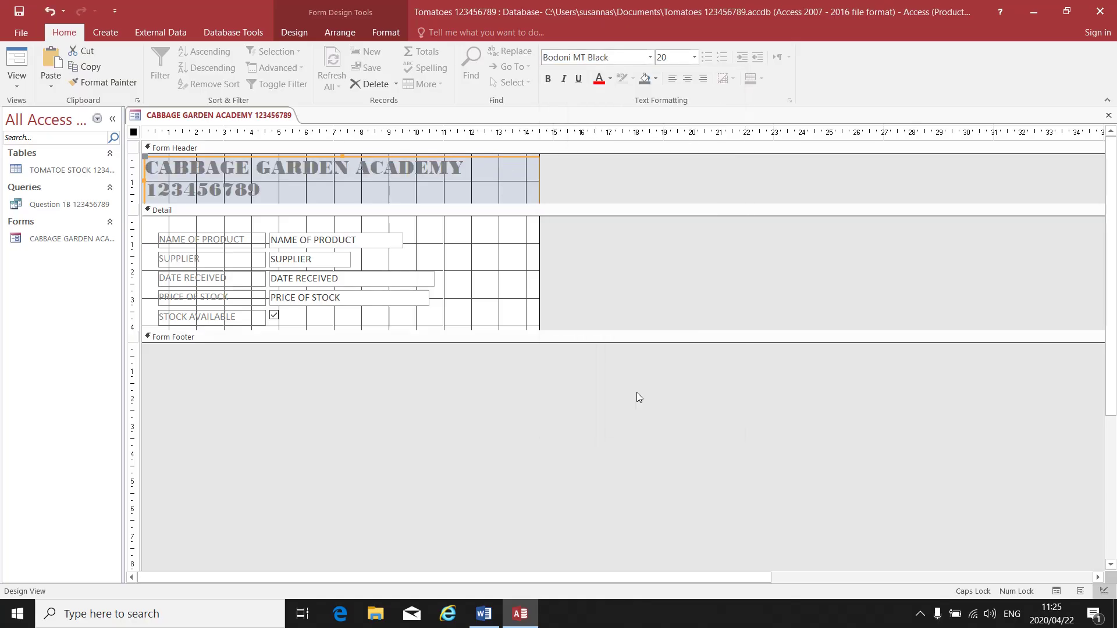
pyautogui.click(696, 58)
pyautogui.click(680, 145)
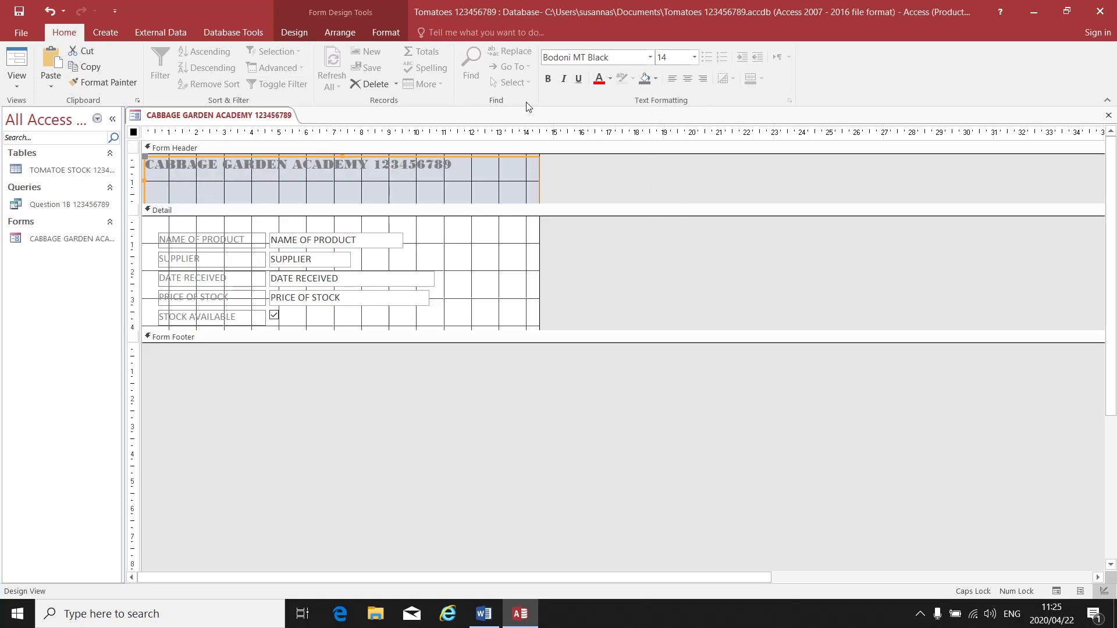
# Make the title bold without italics, then bring up the Word instructions
pyautogui.click(548, 78)
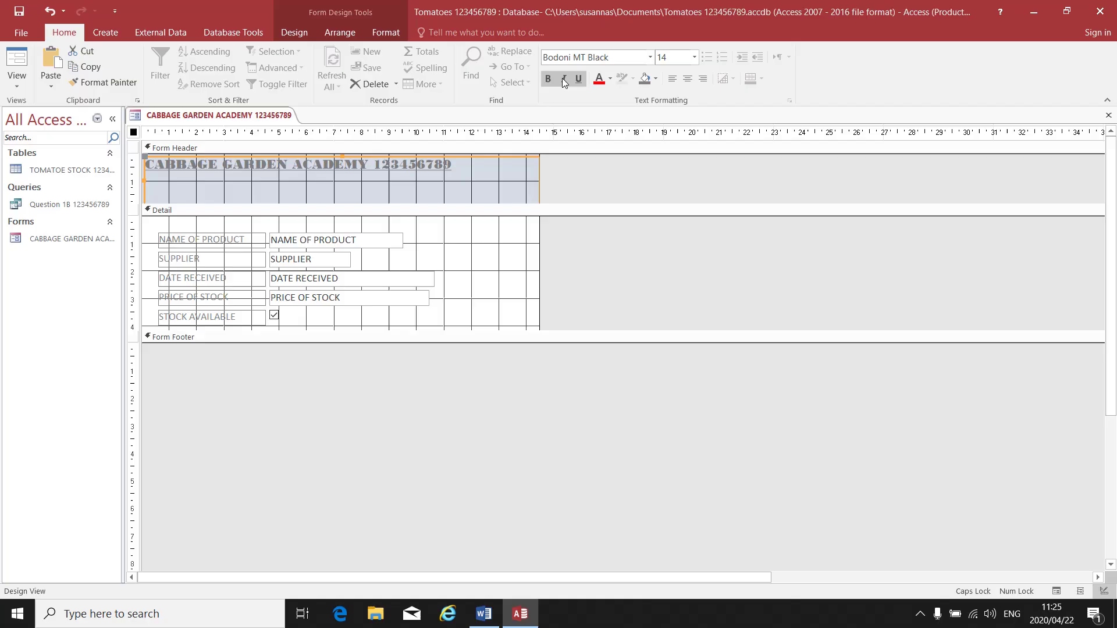
pyautogui.click(564, 78)
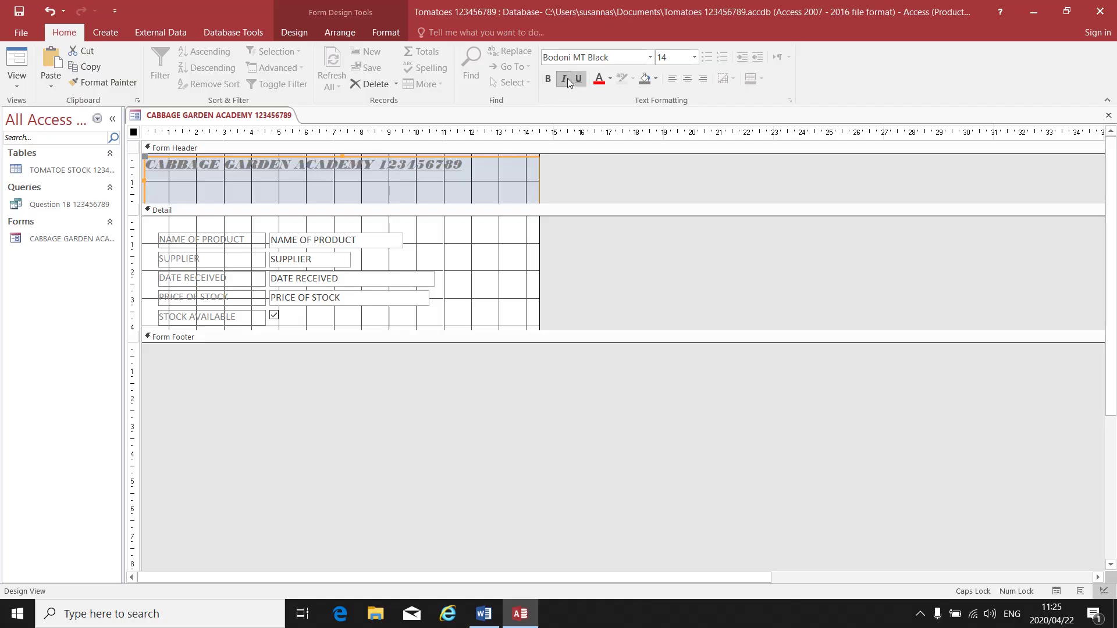
pyautogui.click(568, 78)
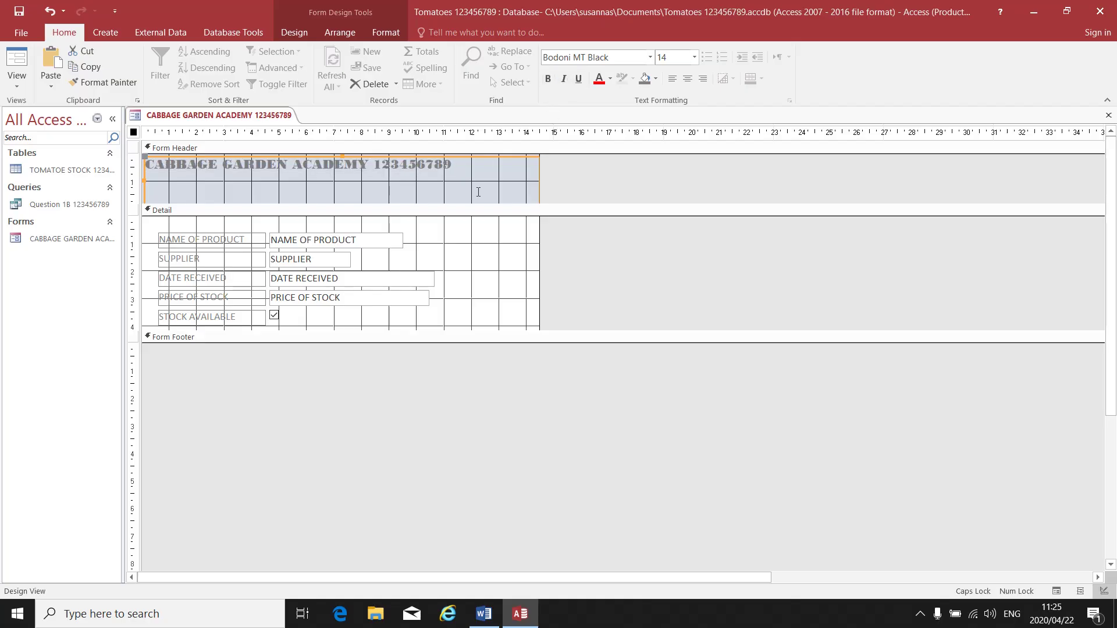
pyautogui.click(490, 595)
# Scroll to questions 1.3.4 and 1.3.5 in Word, then return to the Access form design
pyautogui.scroll(-6, 525, 446)
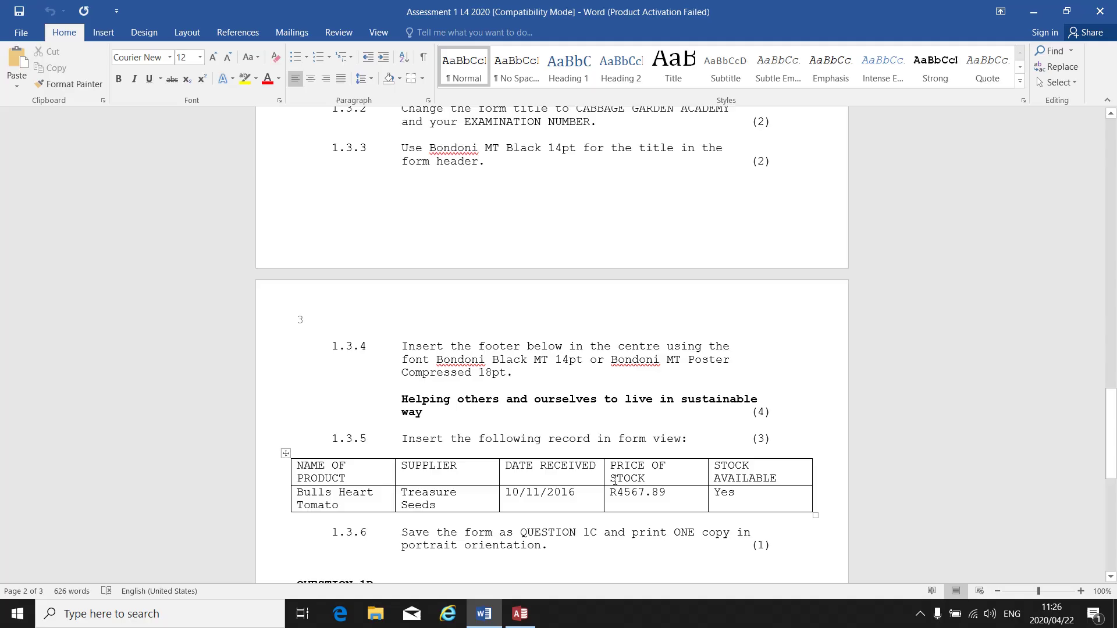
pyautogui.click(521, 615)
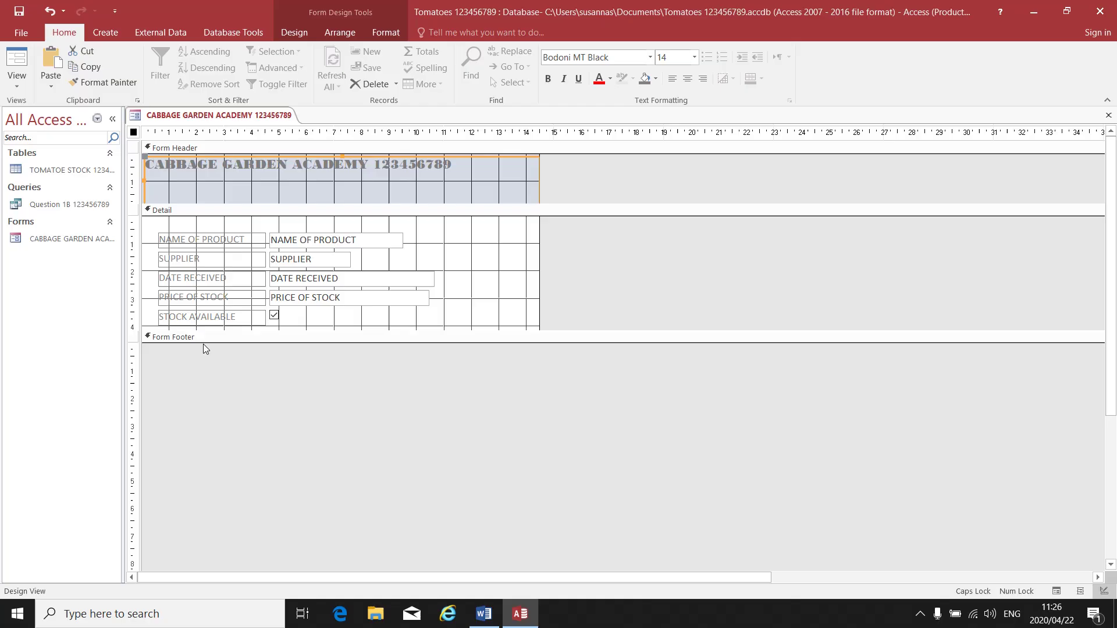
# Enlarge the Form Footer section and drop a Label control into it
pyautogui.moveTo(203, 344); pyautogui.dragTo(202, 393)
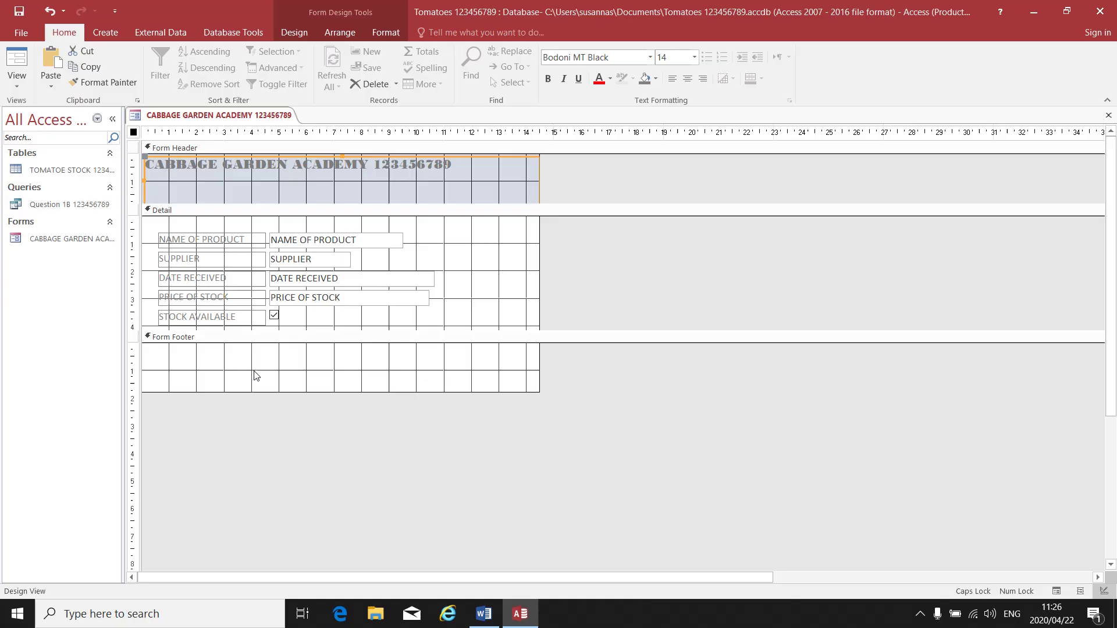
pyautogui.click(302, 34)
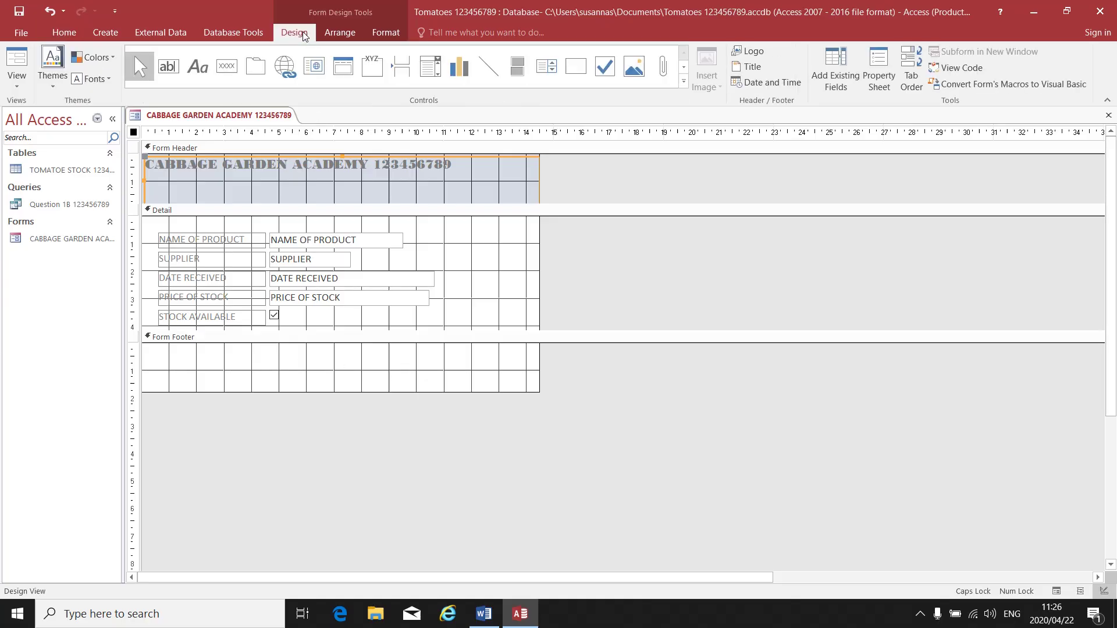
pyautogui.click(205, 73)
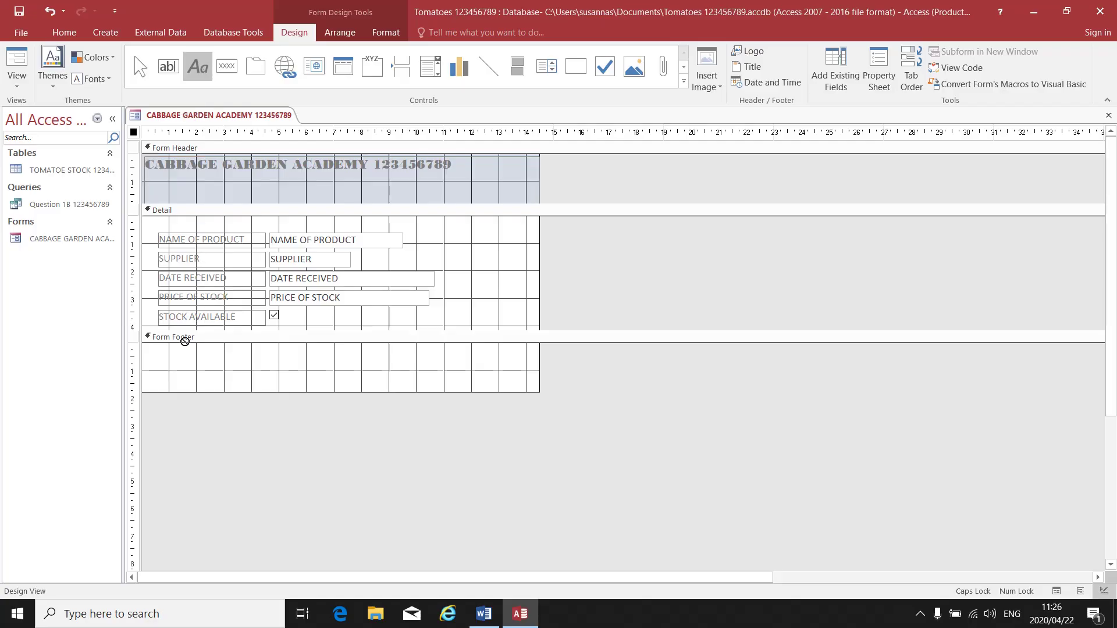
pyautogui.click(166, 368)
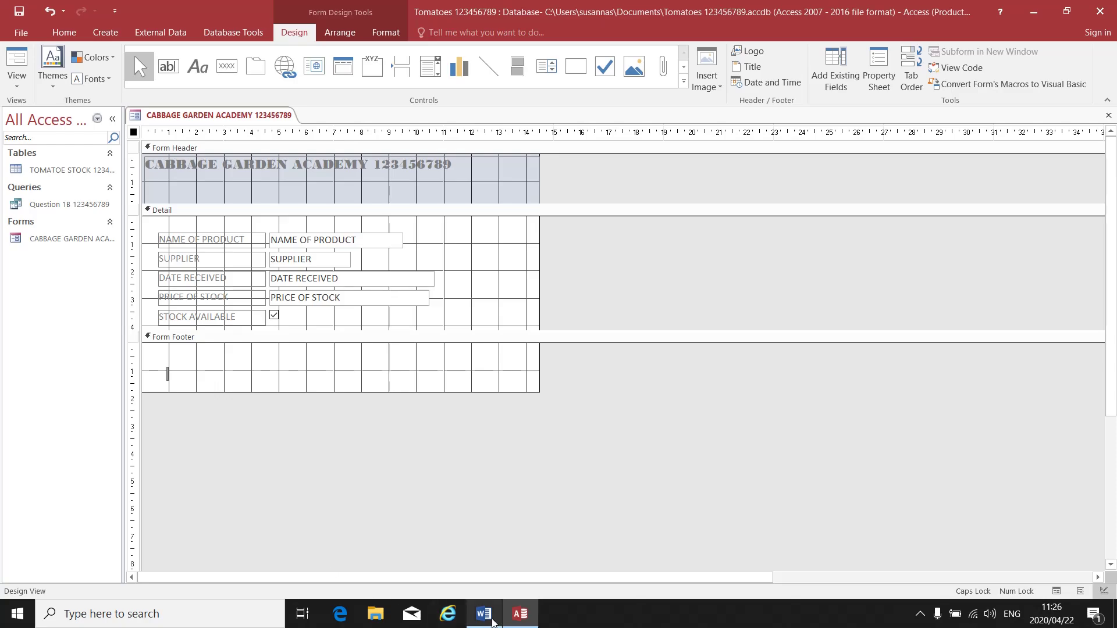
# Type 'Helping others and ourselves to live in sustainable way' into the footer label
pyautogui.click(492, 623)
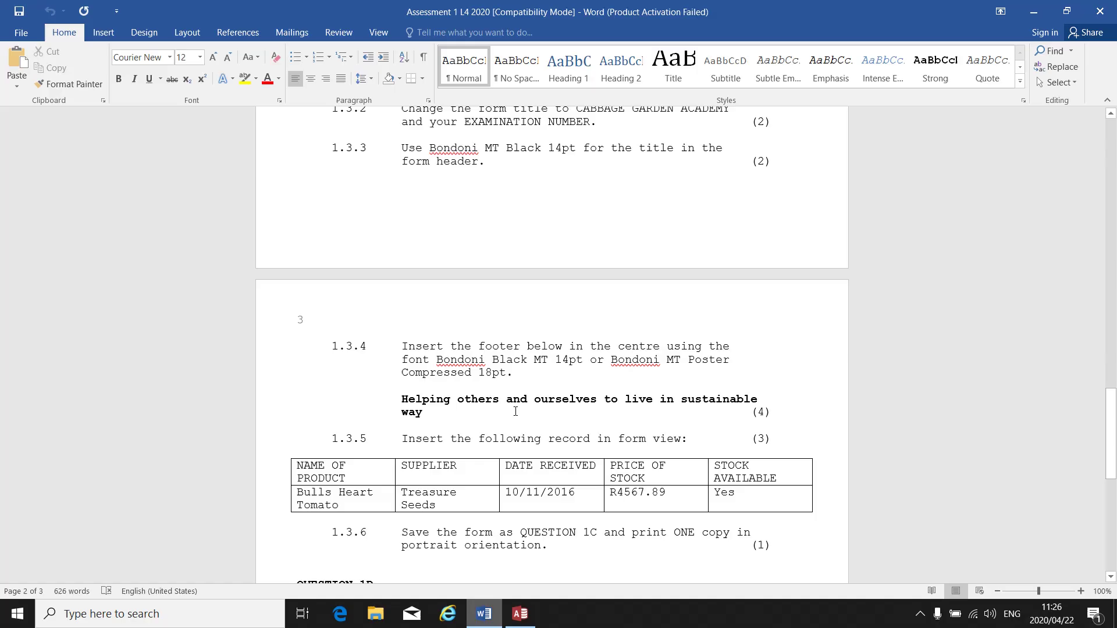
pyautogui.click(520, 614)
pyautogui.press('capslock')
pyautogui.write('H')
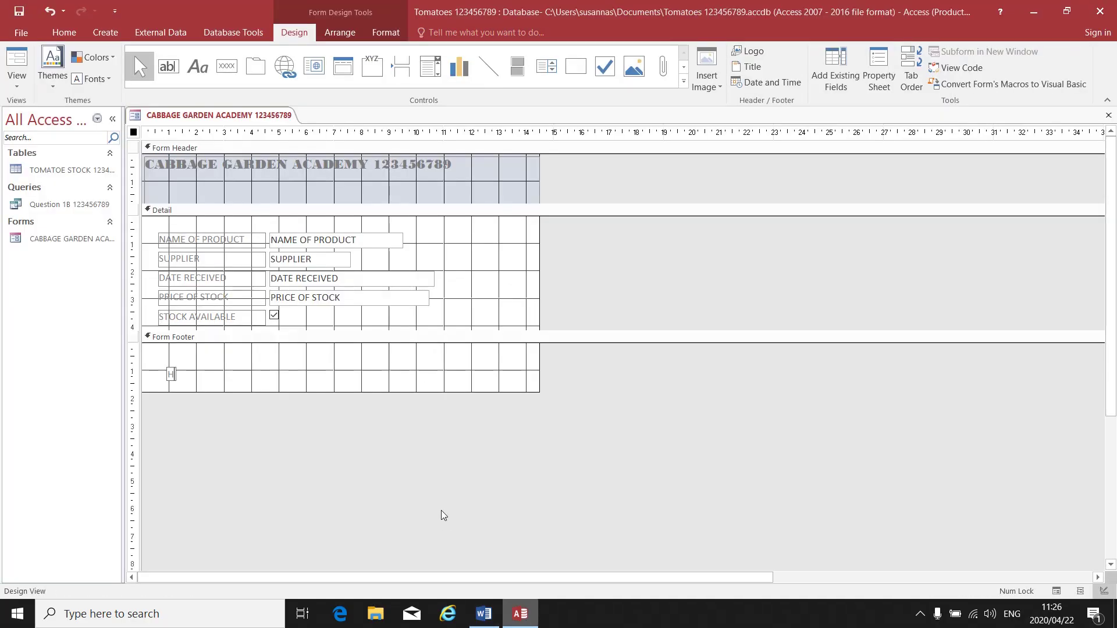
pyautogui.write('elping othe')
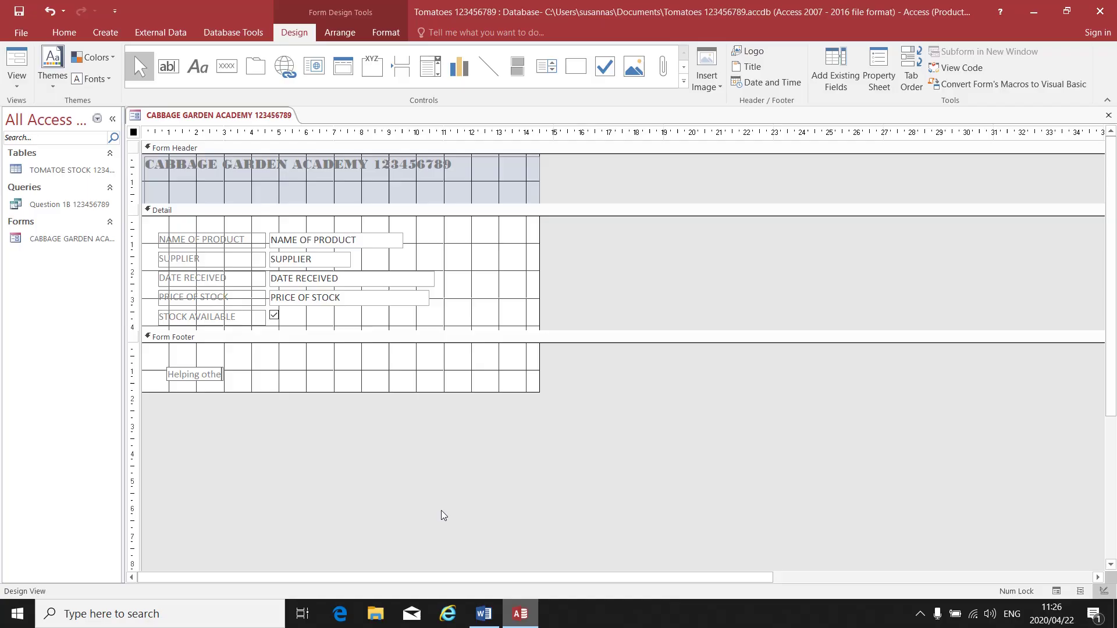
pyautogui.write('rs and ourselves to liv')
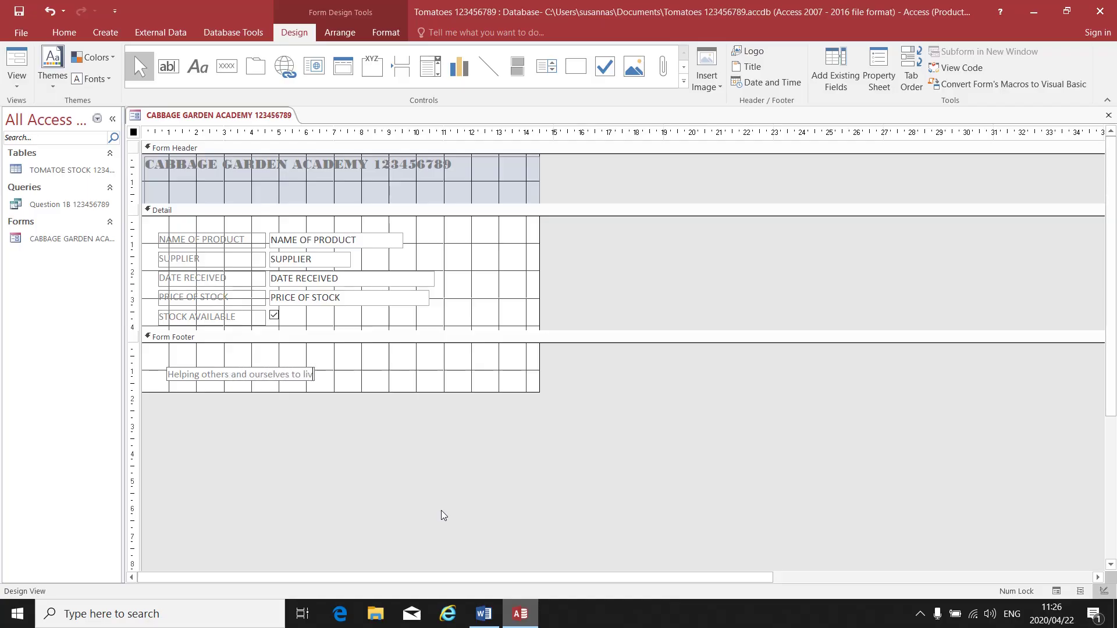
pyautogui.write('e in sustainable way')
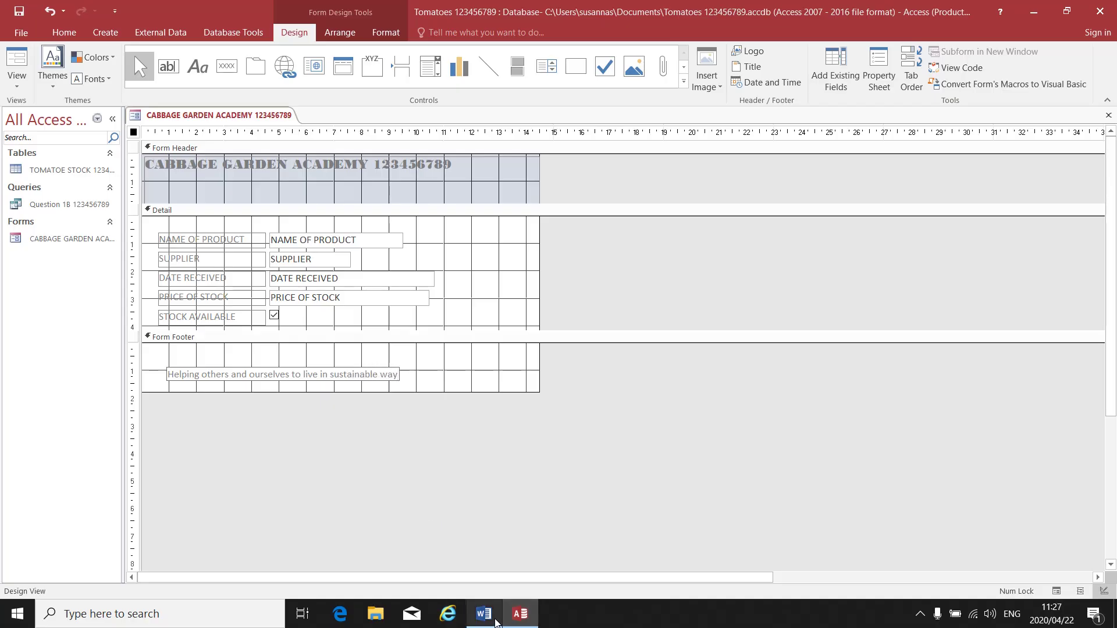
pyautogui.click(484, 614)
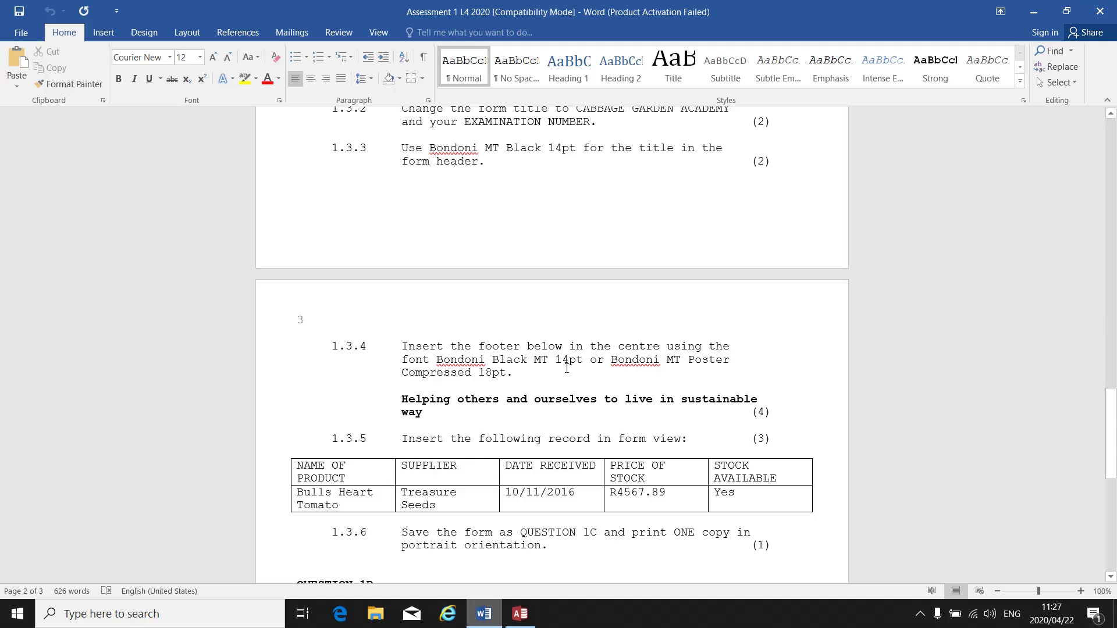
pyautogui.click(520, 614)
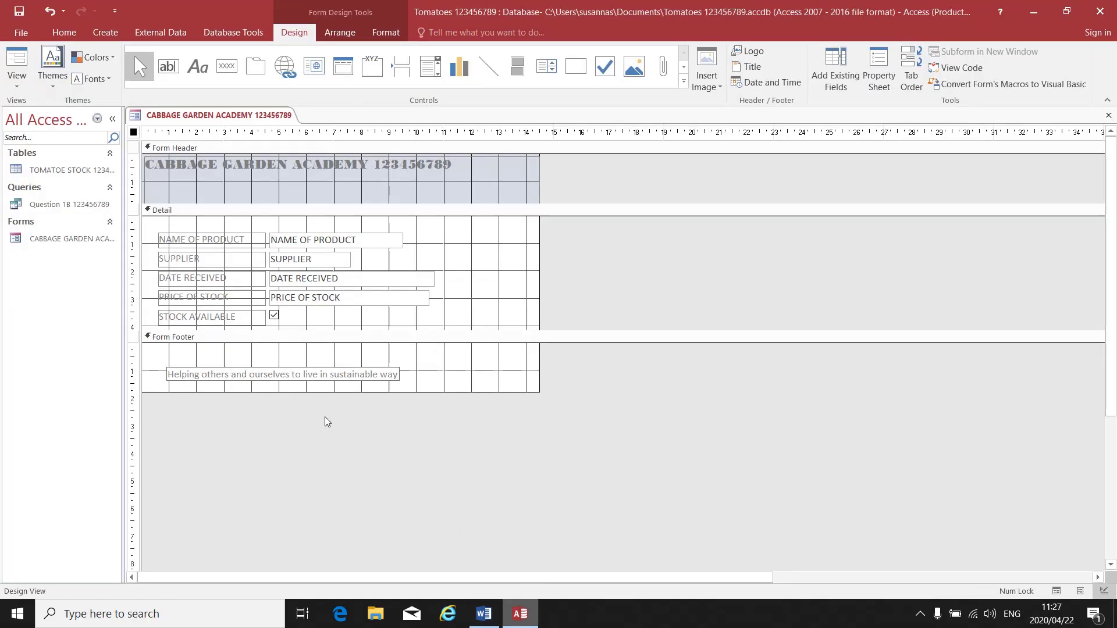
# Format the footer label in Bodoni MT Black 14 pt and widen it to both sides
pyautogui.click(368, 377)
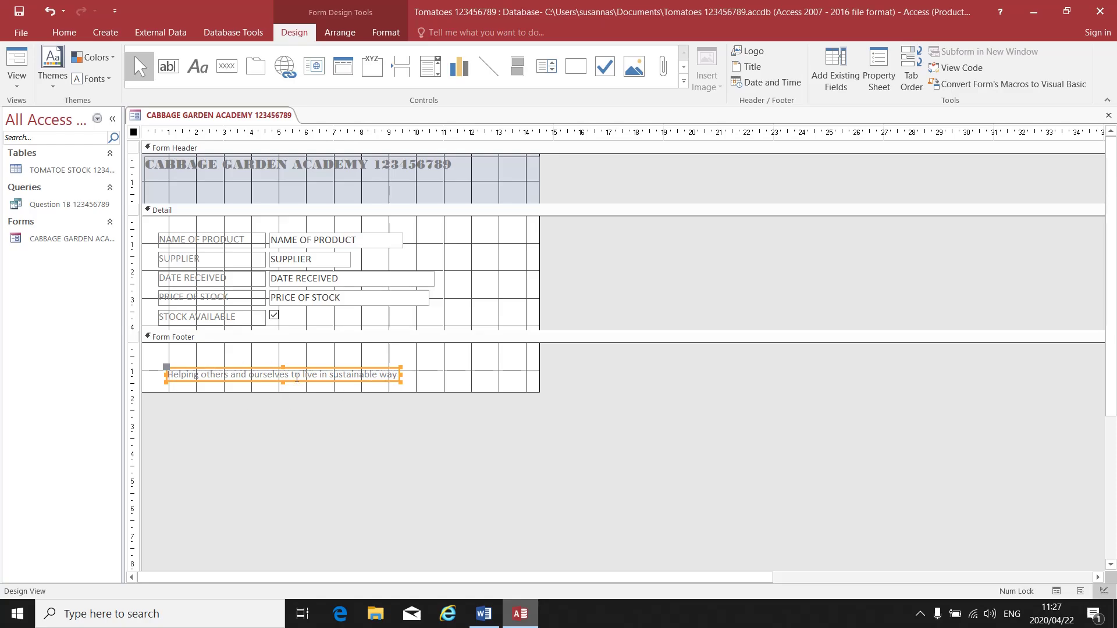
pyautogui.click(64, 32)
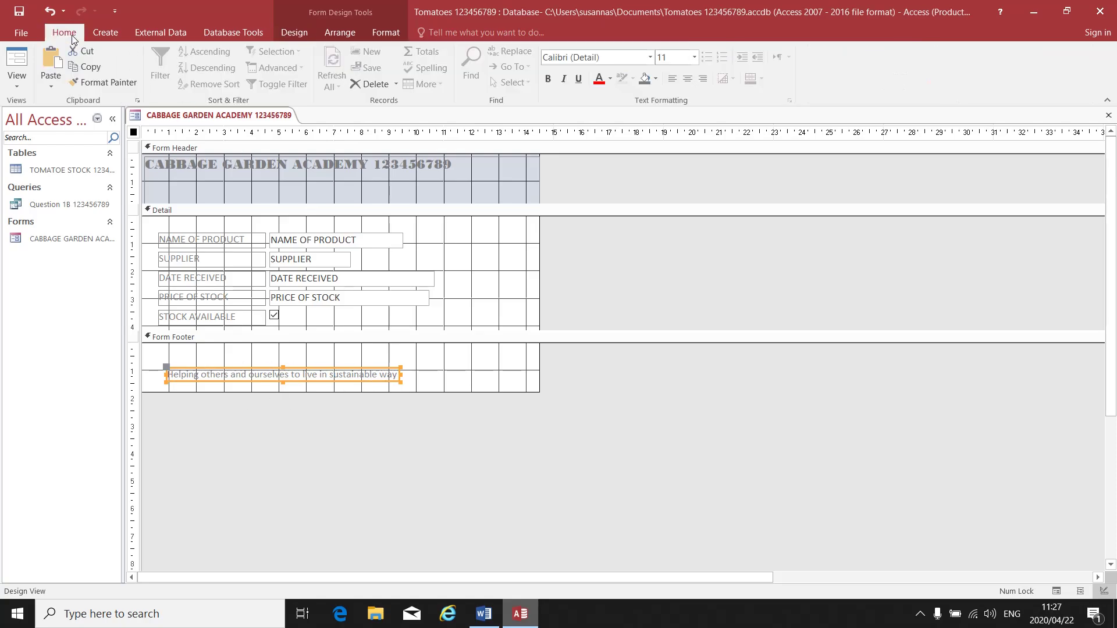
pyautogui.click(650, 56)
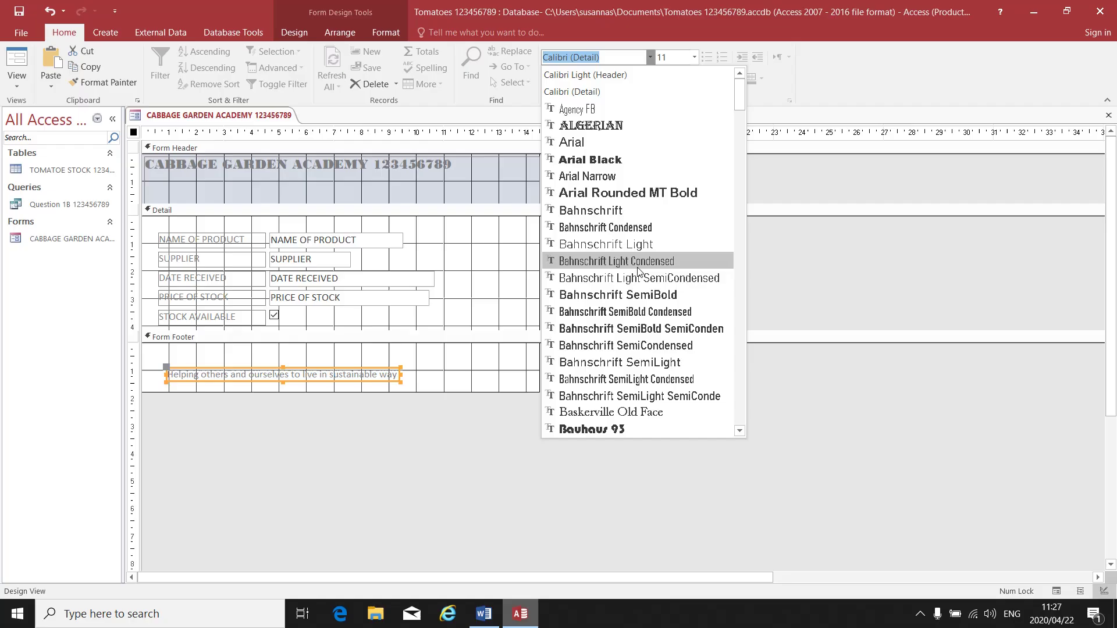
pyautogui.scroll(-4, 641, 338)
pyautogui.click(634, 344)
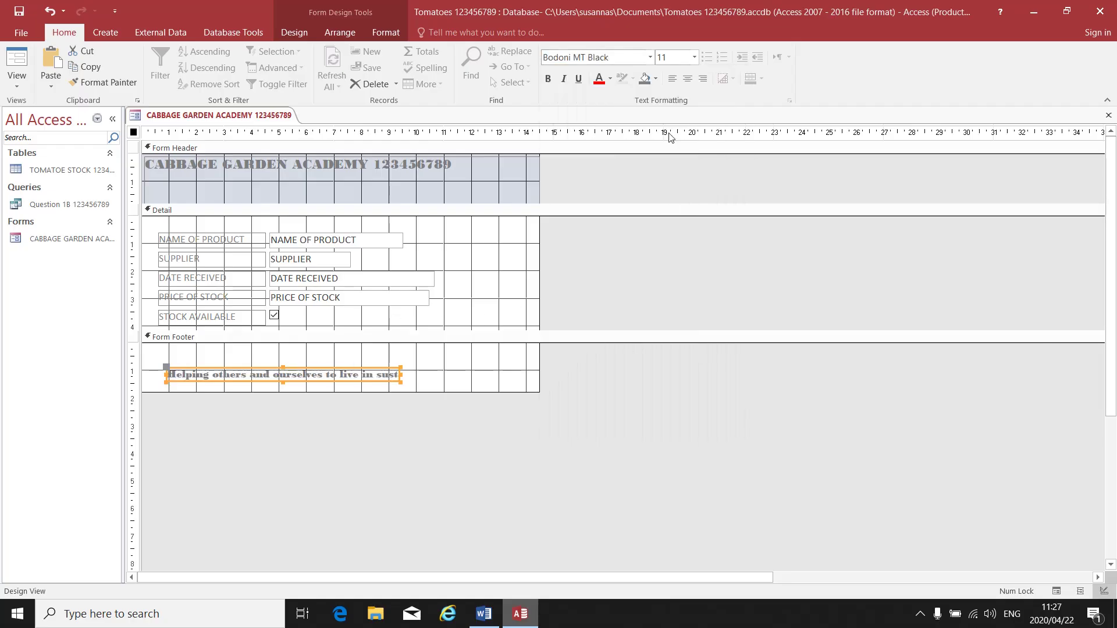
pyautogui.click(694, 56)
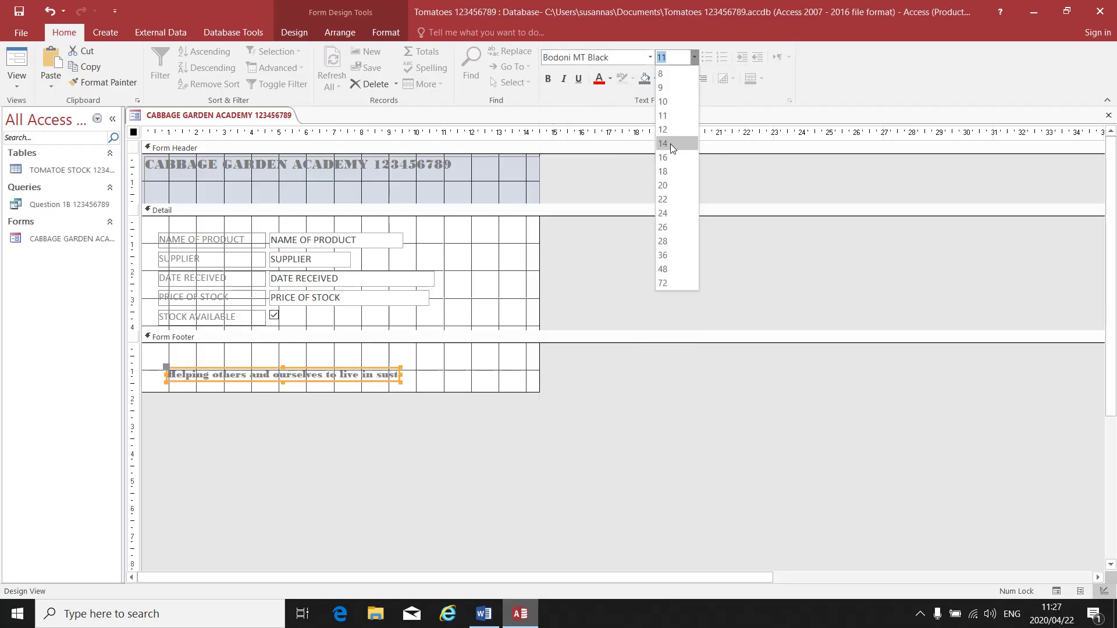
pyautogui.click(670, 145)
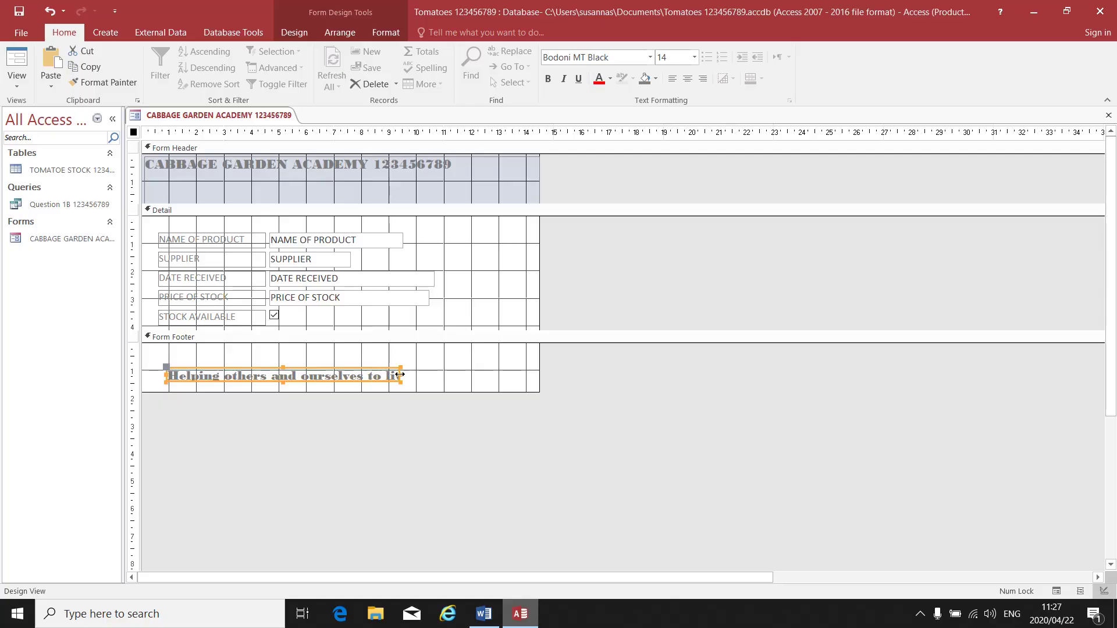
pyautogui.moveTo(399, 374); pyautogui.dragTo(525, 372)
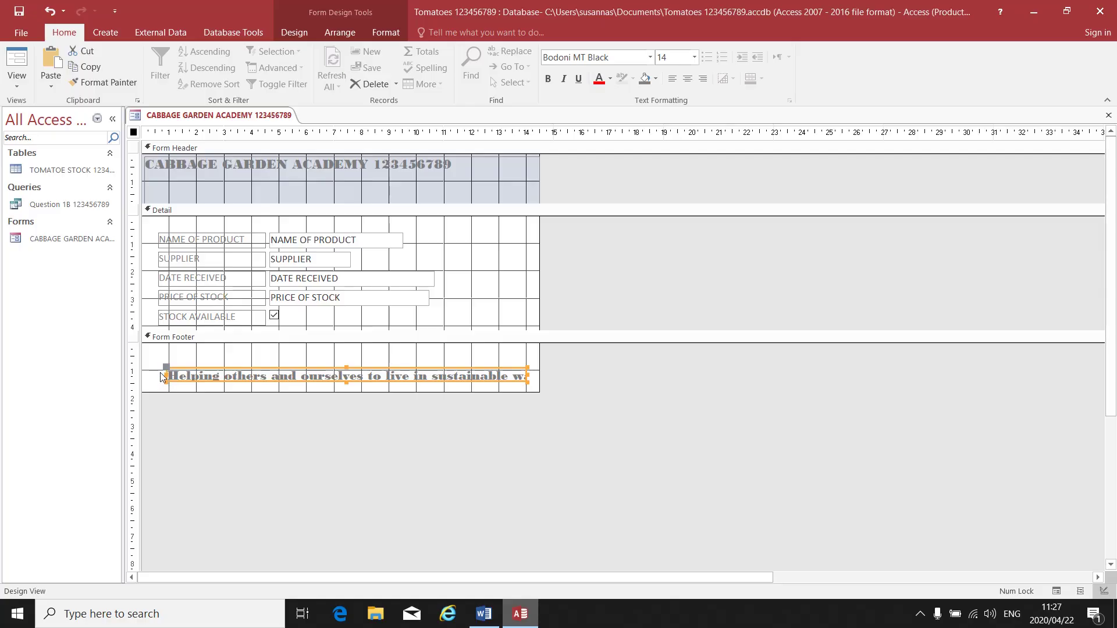
pyautogui.moveTo(166, 378); pyautogui.dragTo(145, 371)
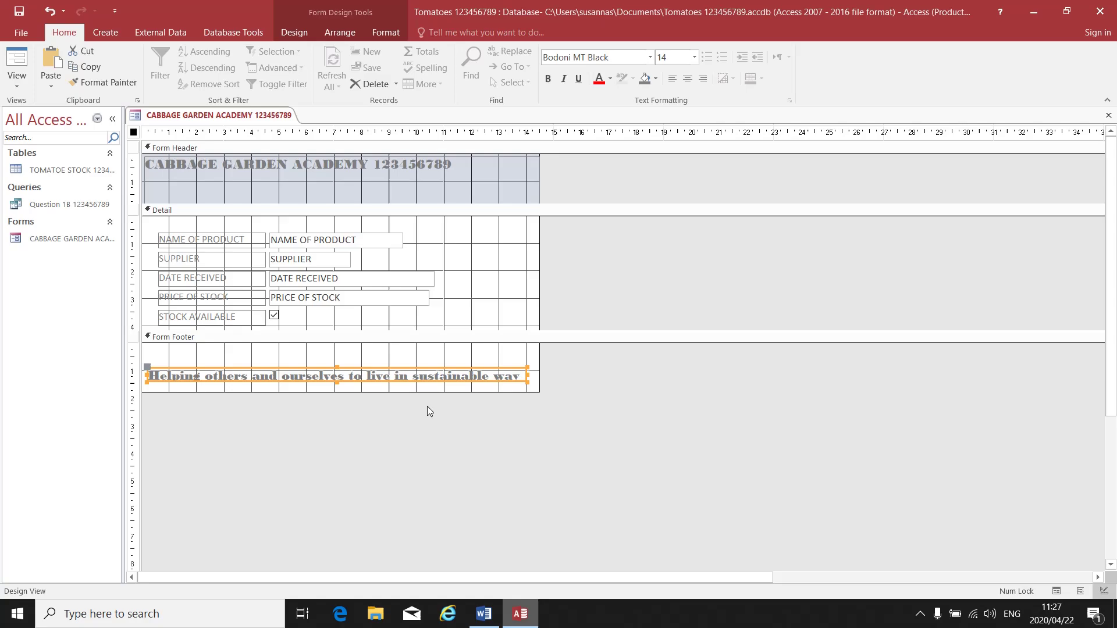
# Centre the footer text, stretch the label to the right edge, and recheck task 1.3.4
pyautogui.click(484, 614)
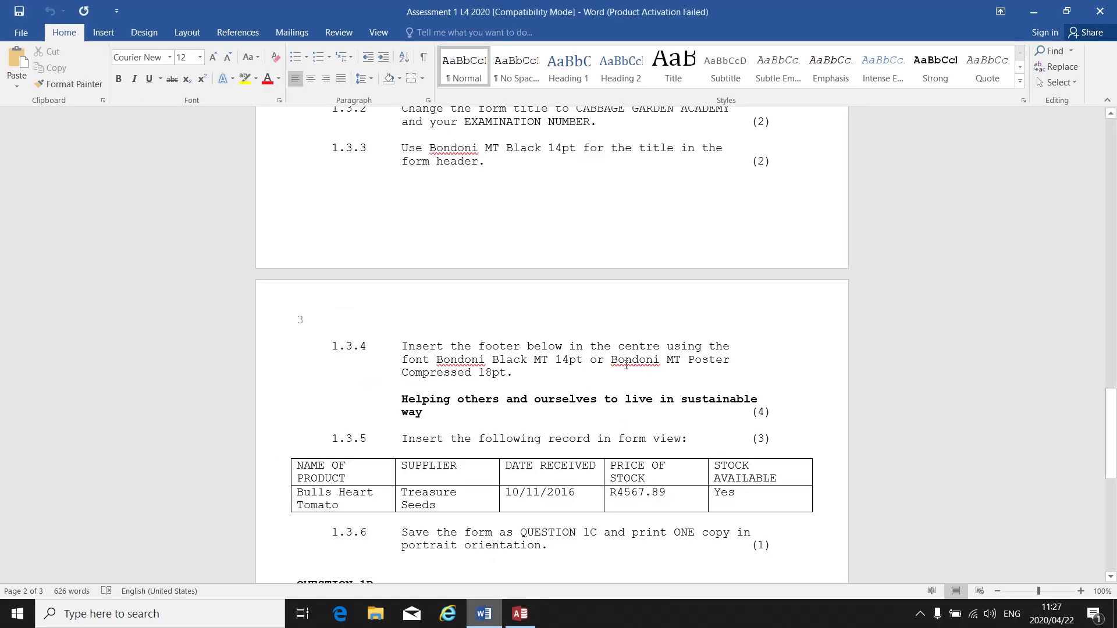
pyautogui.click(521, 614)
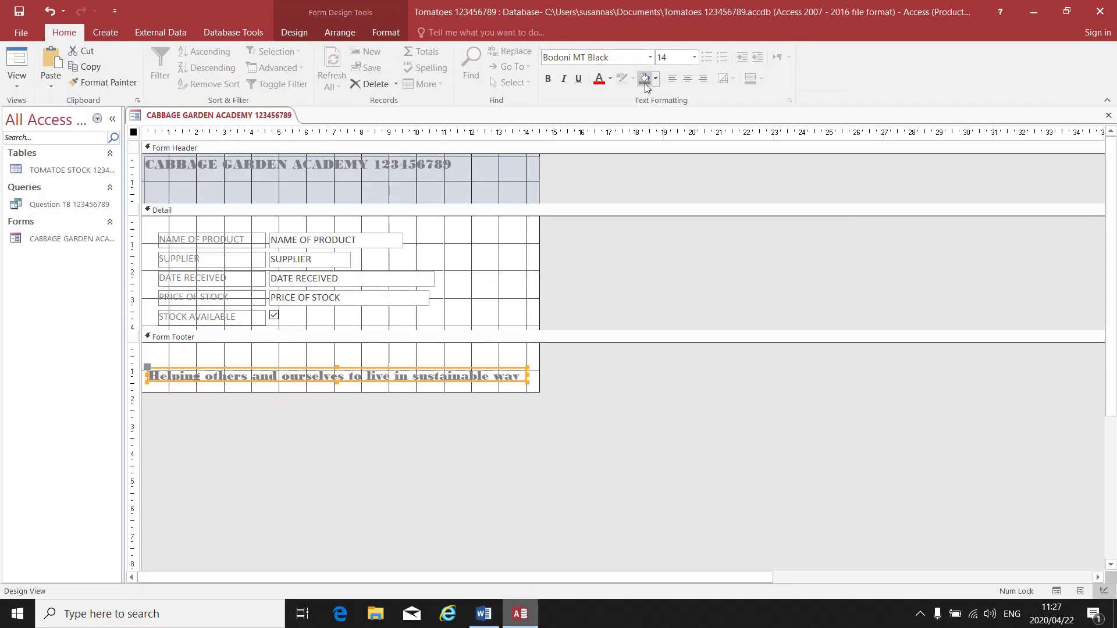
pyautogui.click(686, 80)
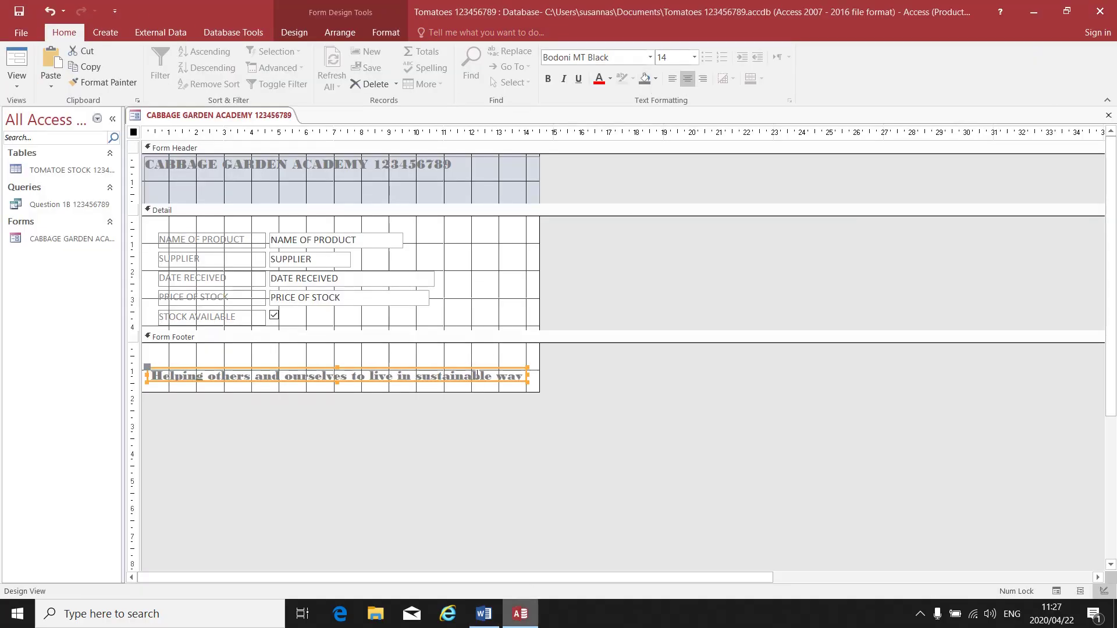
pyautogui.moveTo(527, 373); pyautogui.dragTo(536, 373)
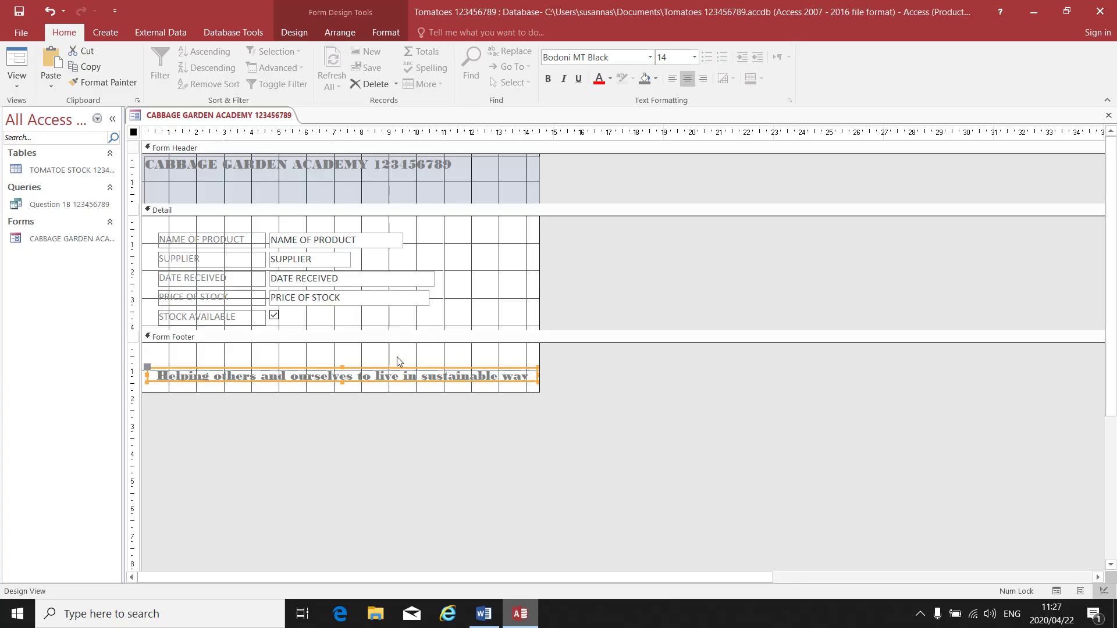
pyautogui.click(483, 614)
pyautogui.scroll(-3, 562, 382)
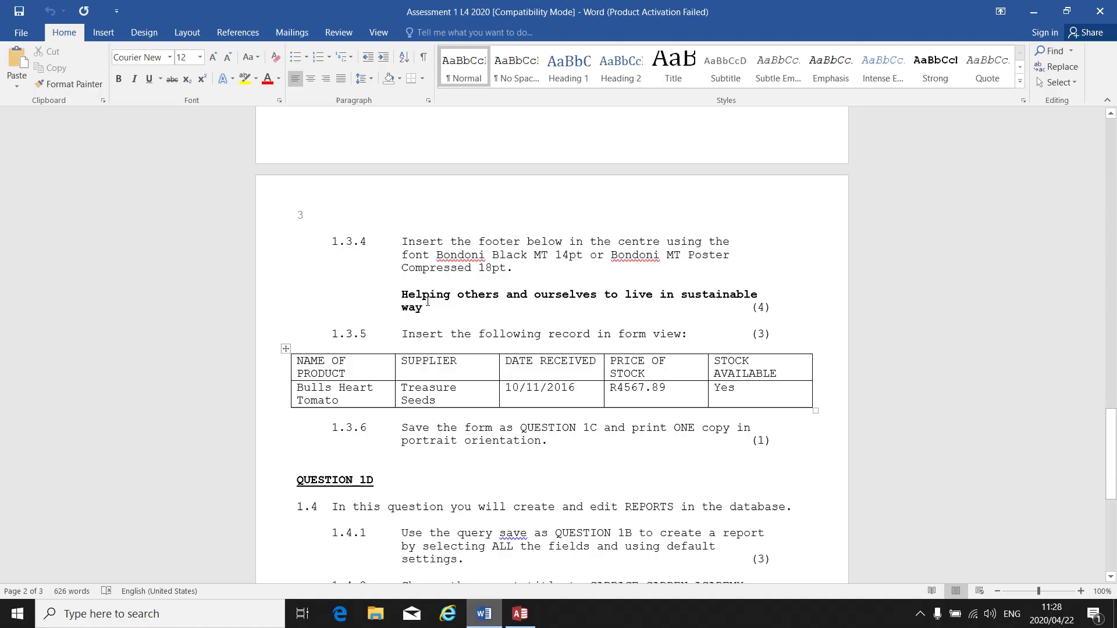
pyautogui.click(520, 614)
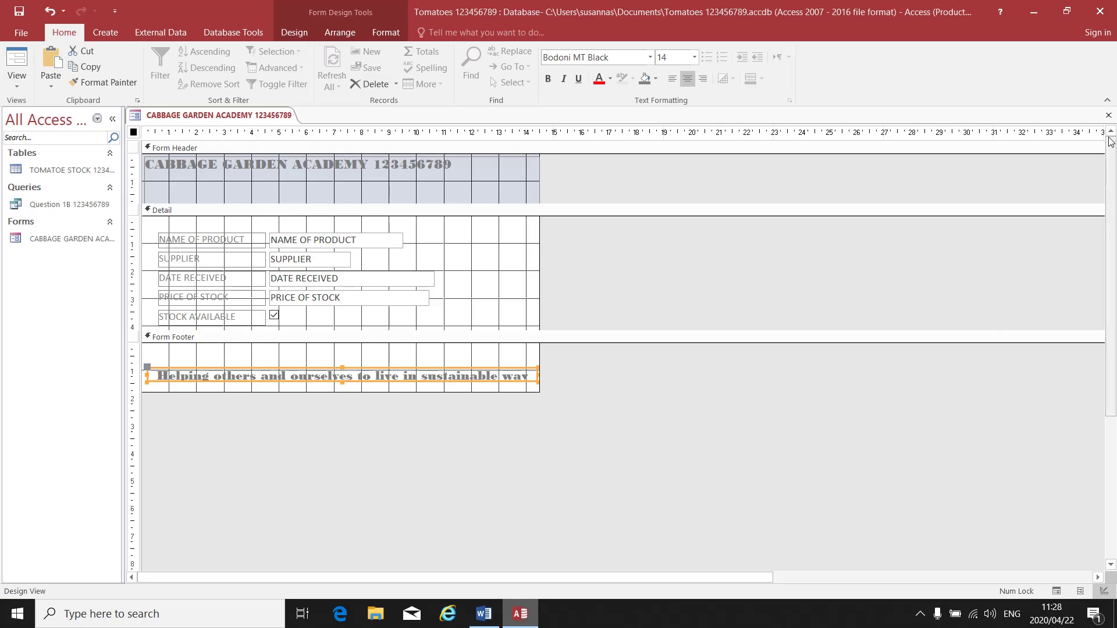
# Save and close the form design, then open CABBAGE GARDEN ACADEMY in Form View
pyautogui.click(1108, 116)
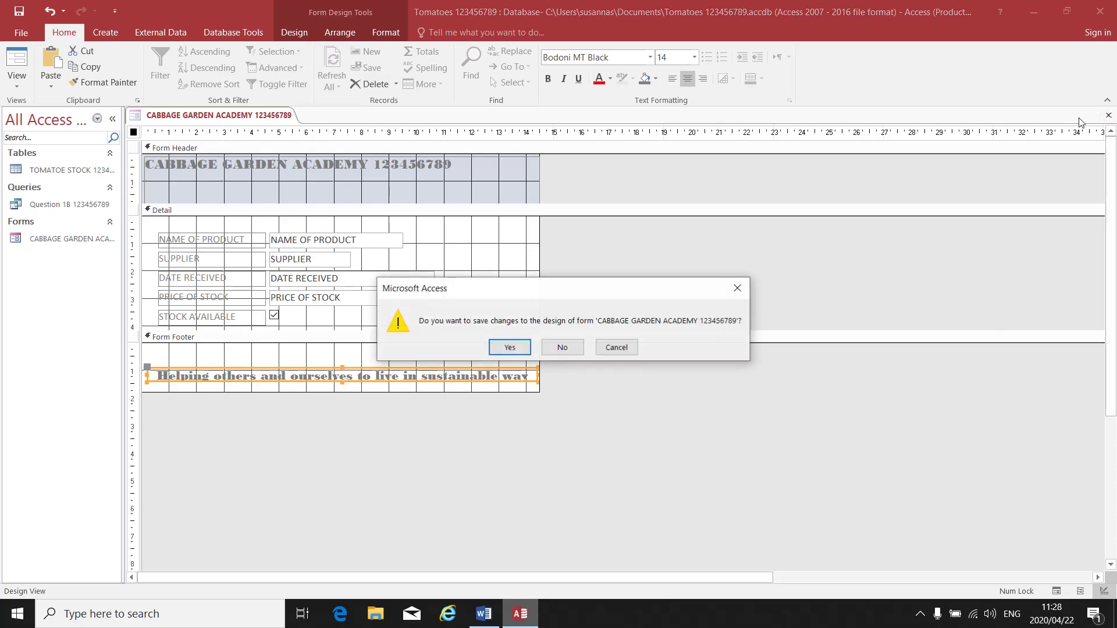
pyautogui.click(509, 349)
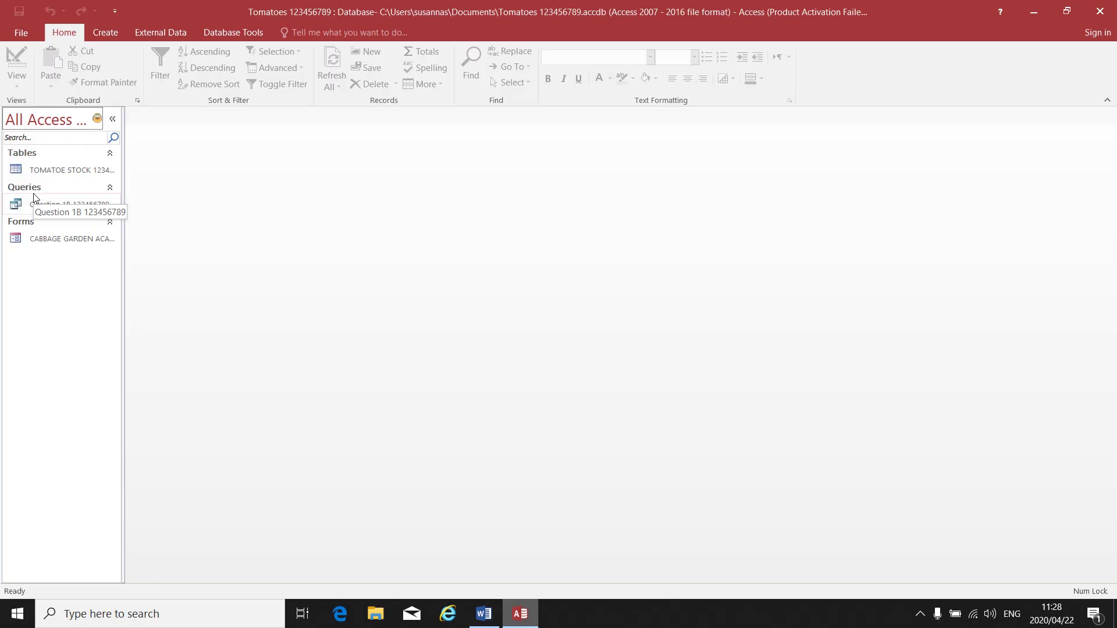
pyautogui.doubleClick(37, 239)
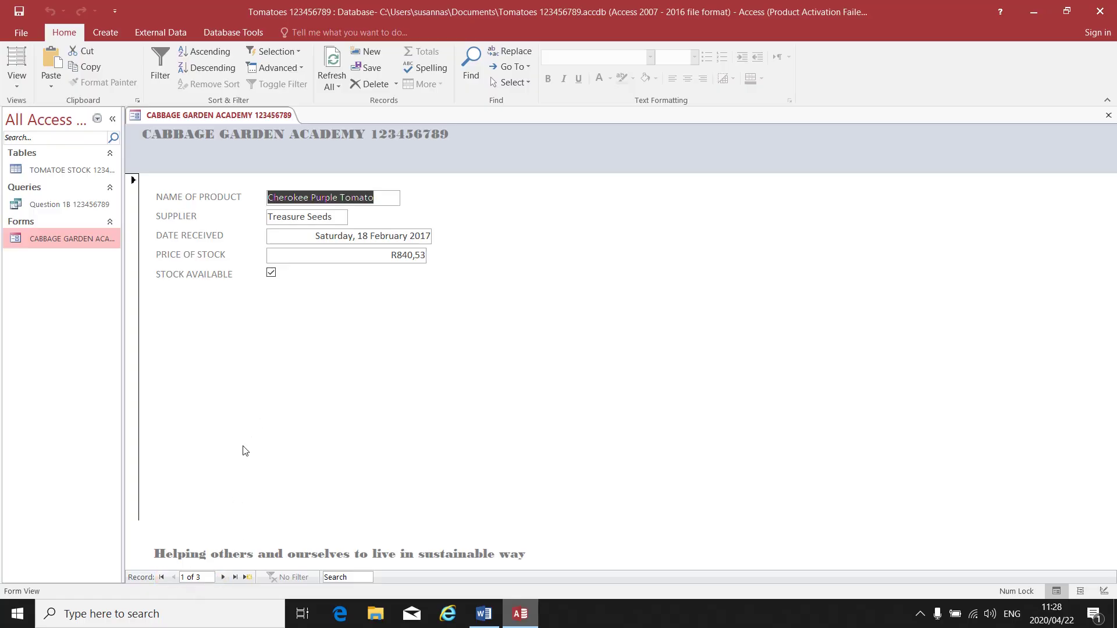
# Step through the Beefsteak and Bulls Heart Tomato records to a blank new record
pyautogui.click(224, 578)
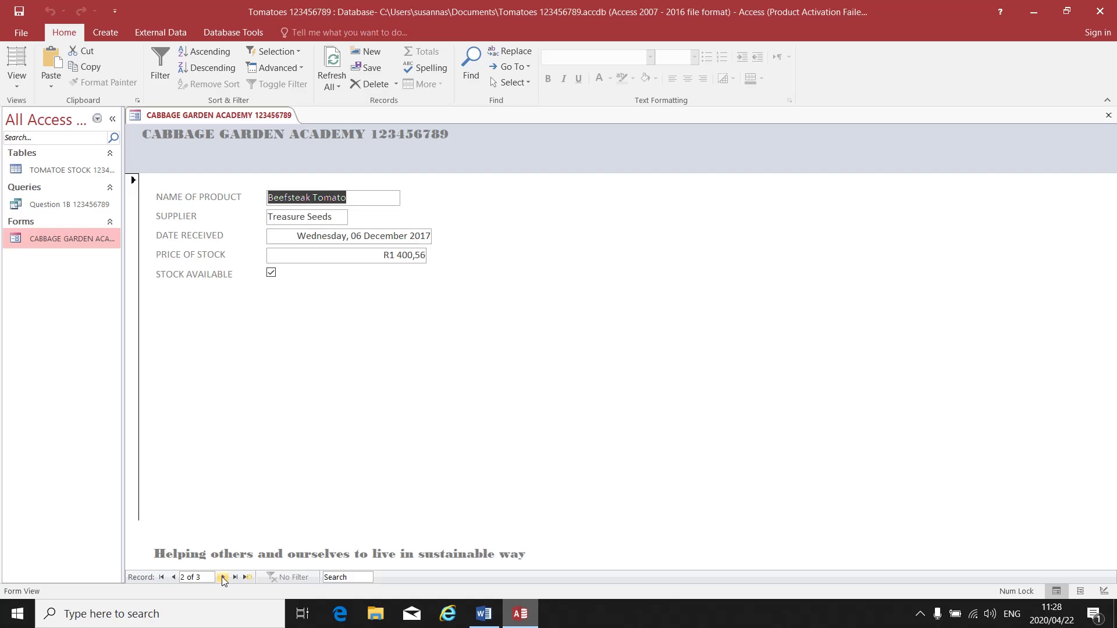
pyautogui.click(223, 578)
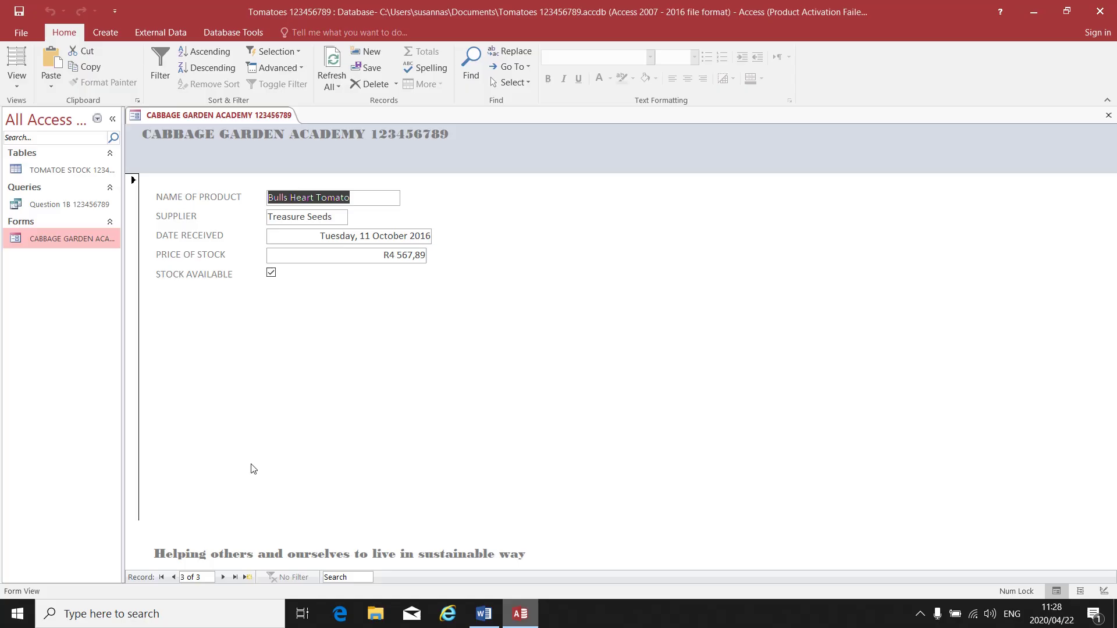
pyautogui.moveTo(365, 203); pyautogui.dragTo(247, 197)
pyautogui.click(248, 578)
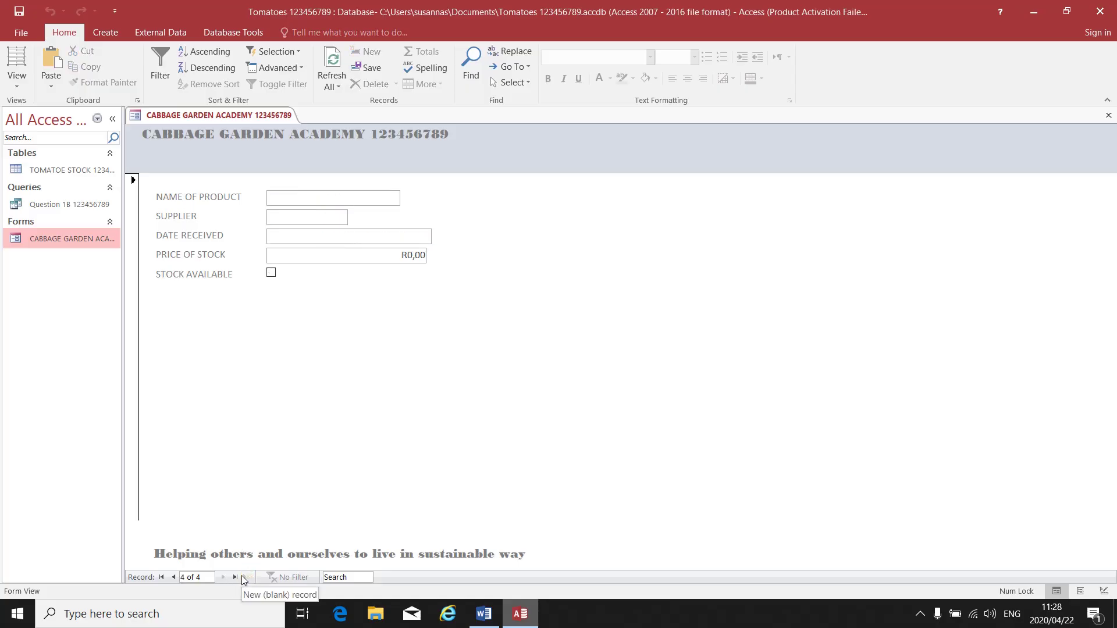
pyautogui.click(162, 577)
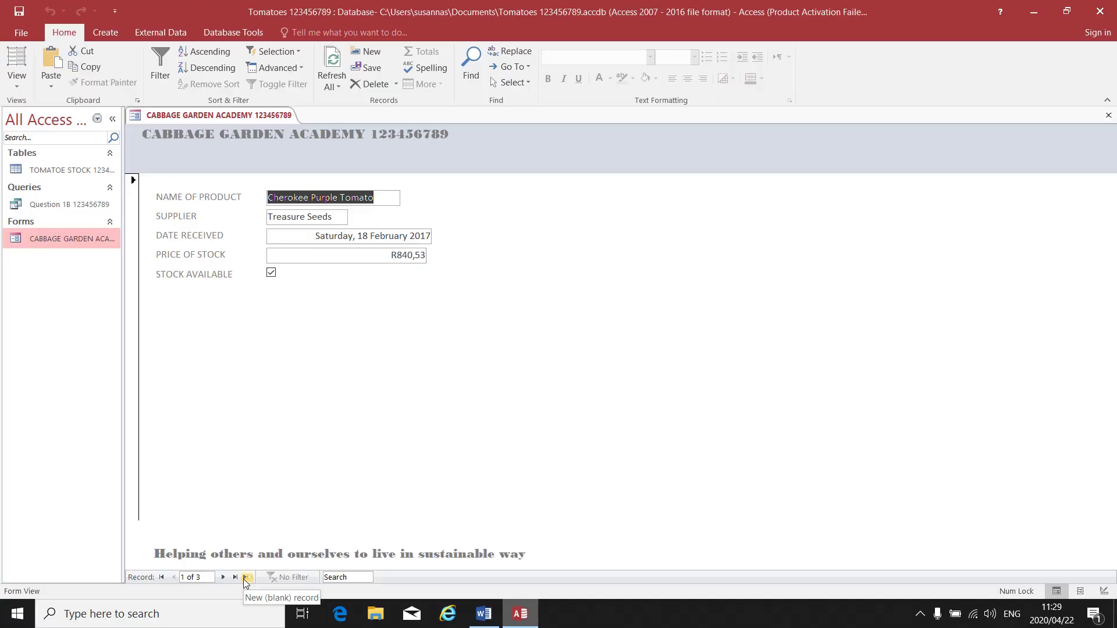
pyautogui.click(244, 578)
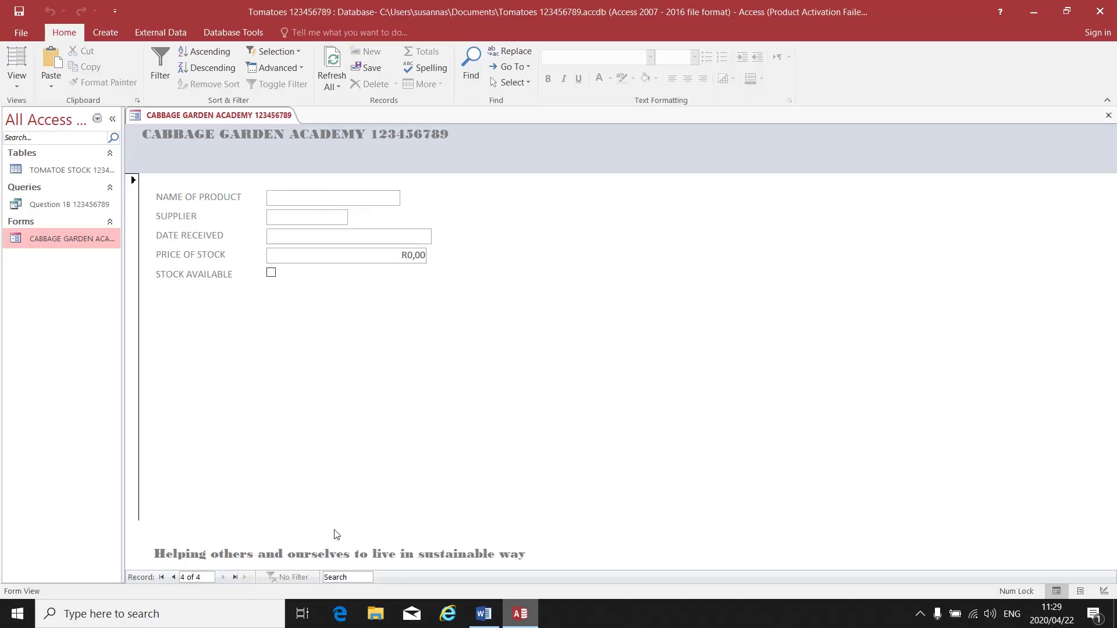
# Compare the assignment's required record details in Word with the Access form
pyautogui.click(484, 614)
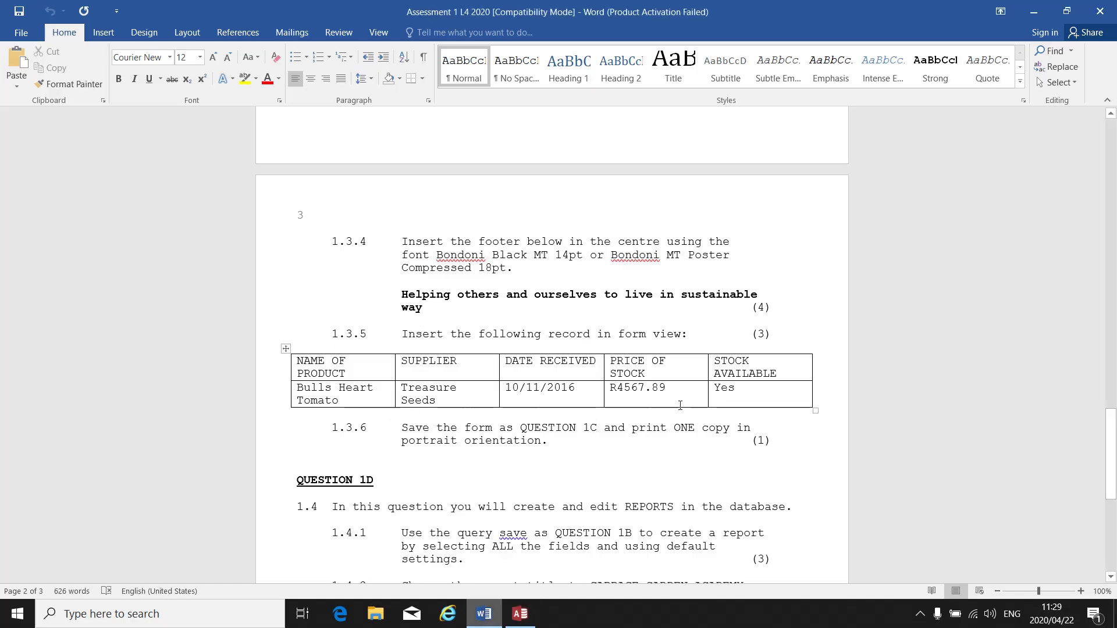
pyautogui.click(519, 613)
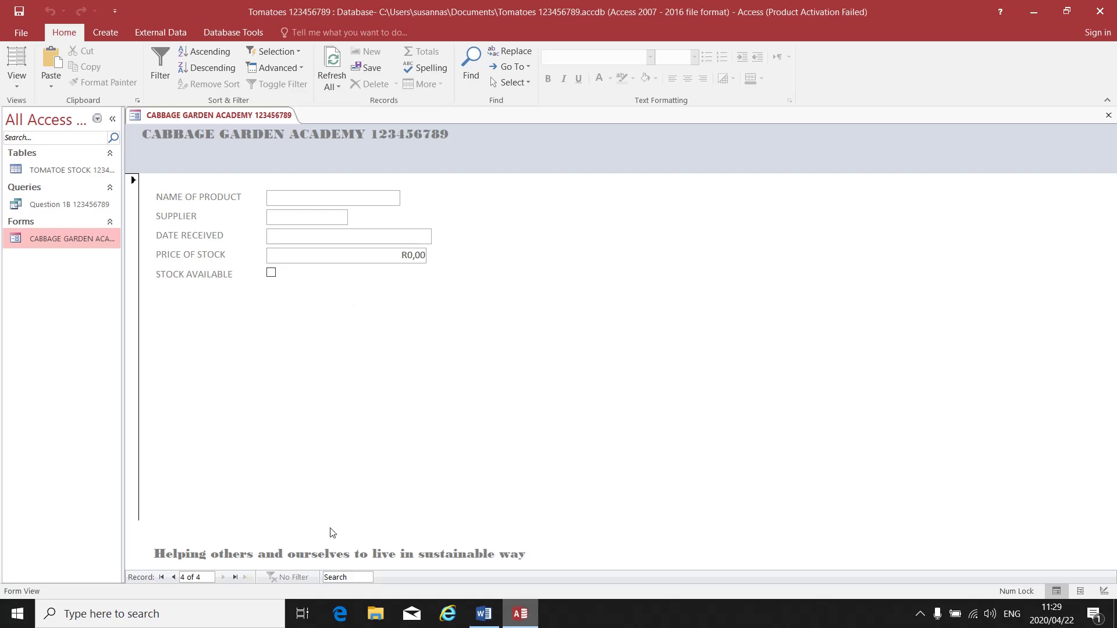
pyautogui.click(483, 614)
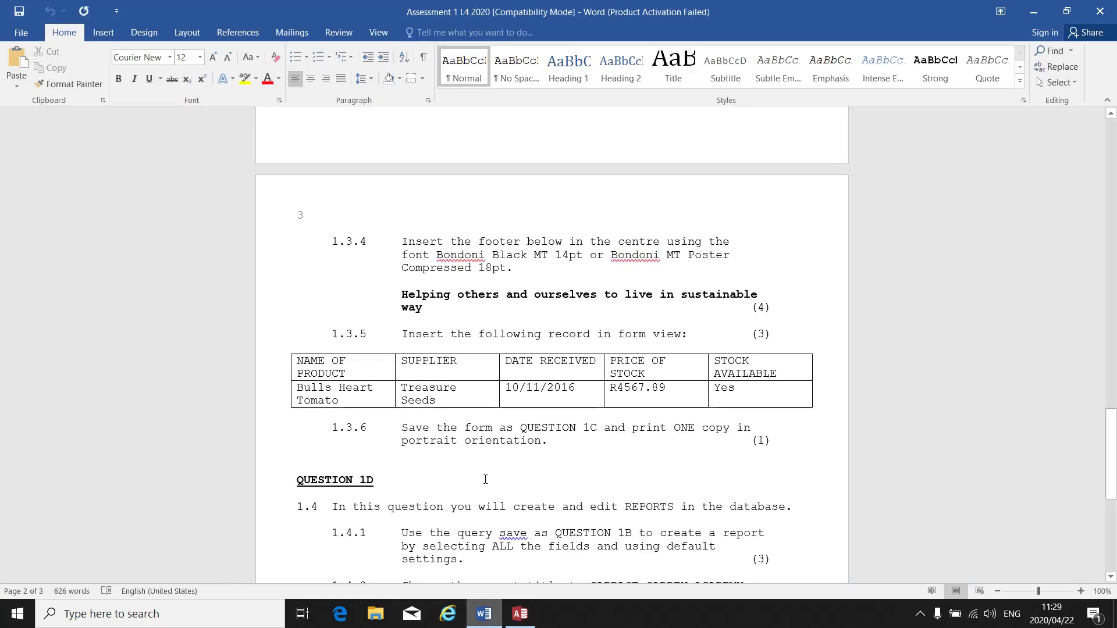
pyautogui.click(519, 614)
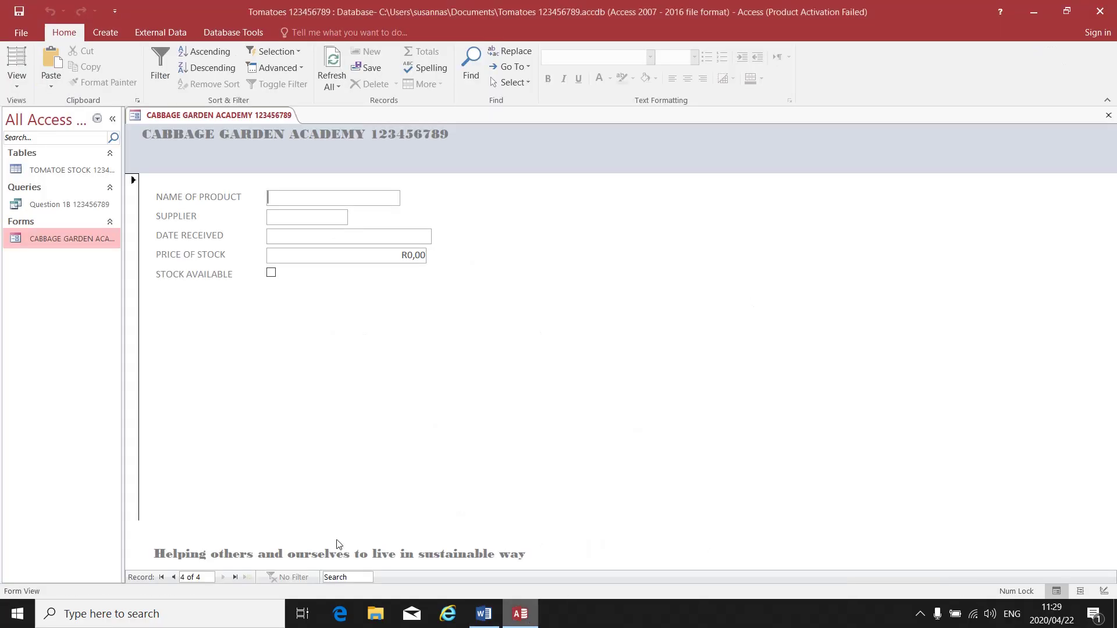
# Move from the first record to record 3, Bulls Heart Tomato, and recheck its fields against Word
pyautogui.click(162, 577)
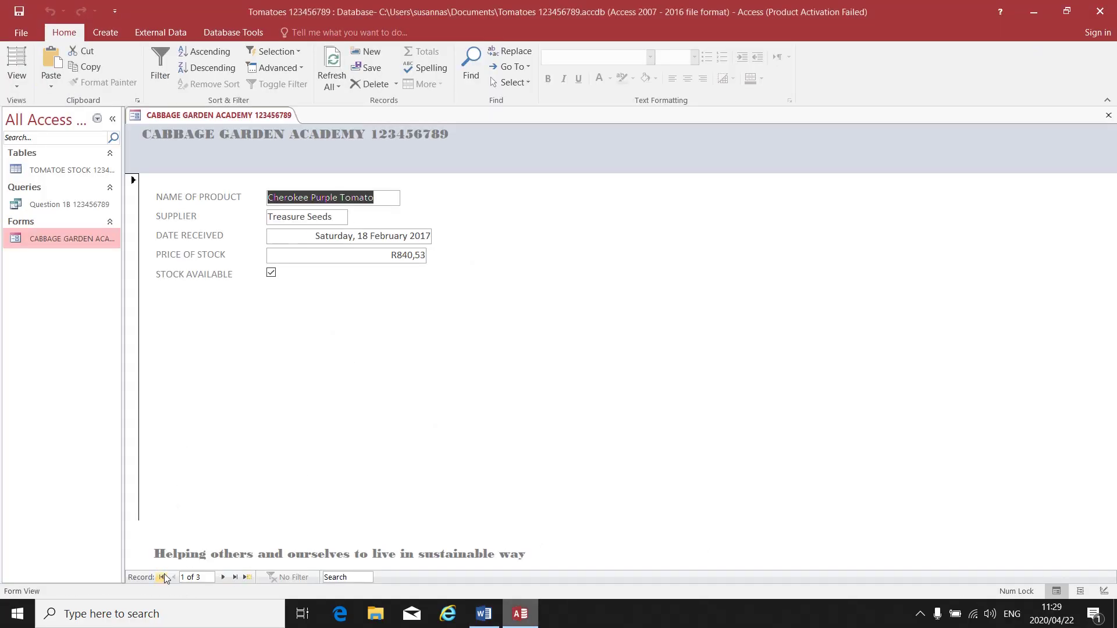
pyautogui.click(223, 578)
pyautogui.click(223, 577)
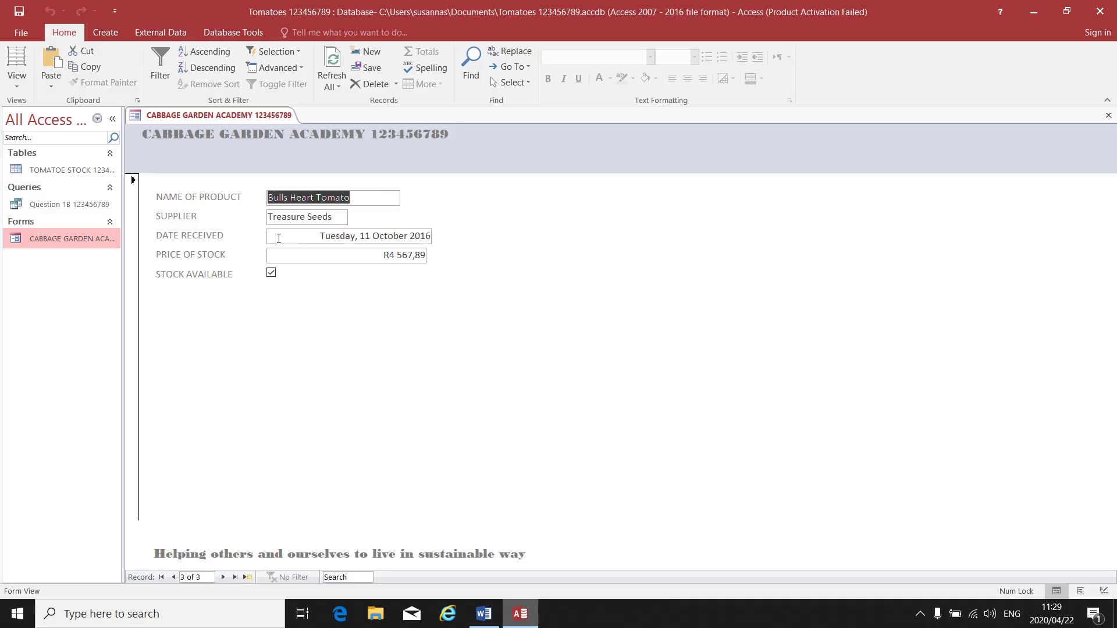
pyautogui.click(365, 198)
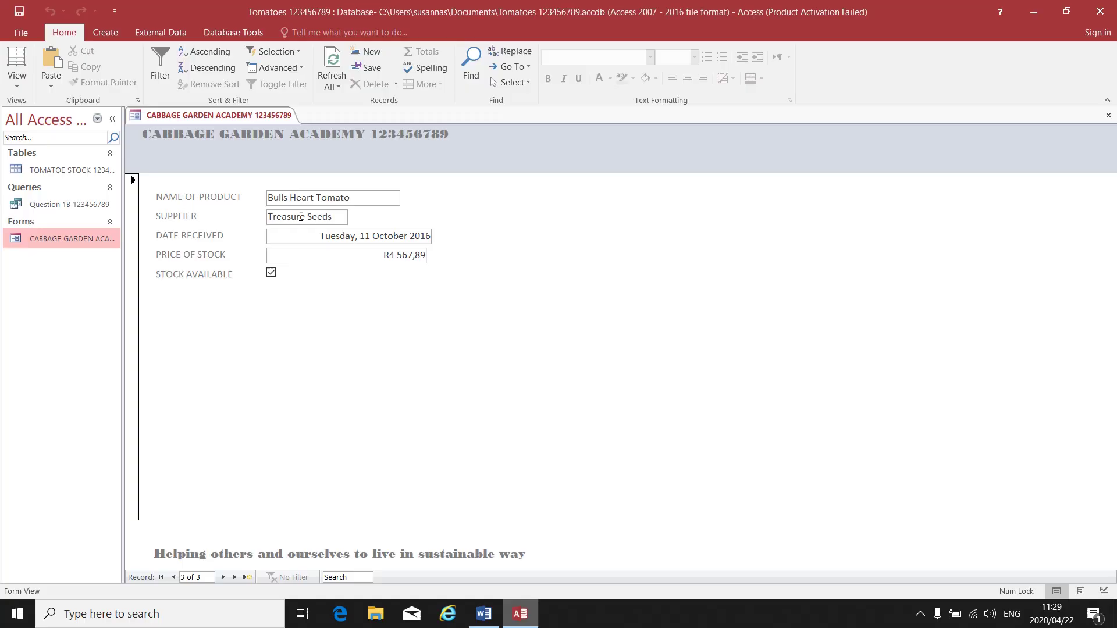
pyautogui.click(328, 257)
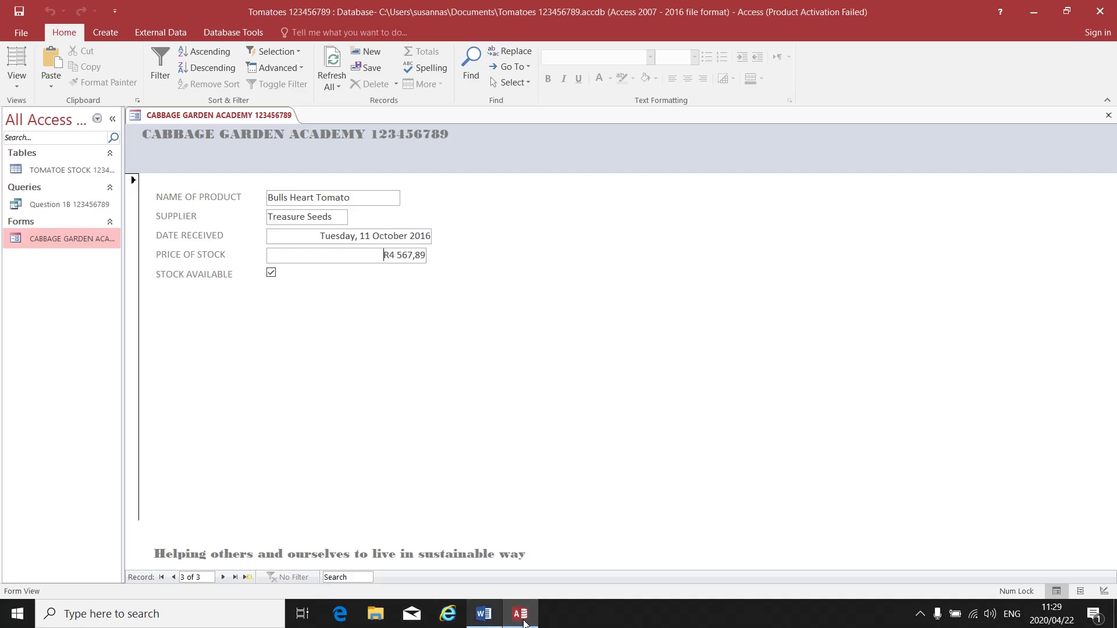
pyautogui.click(484, 614)
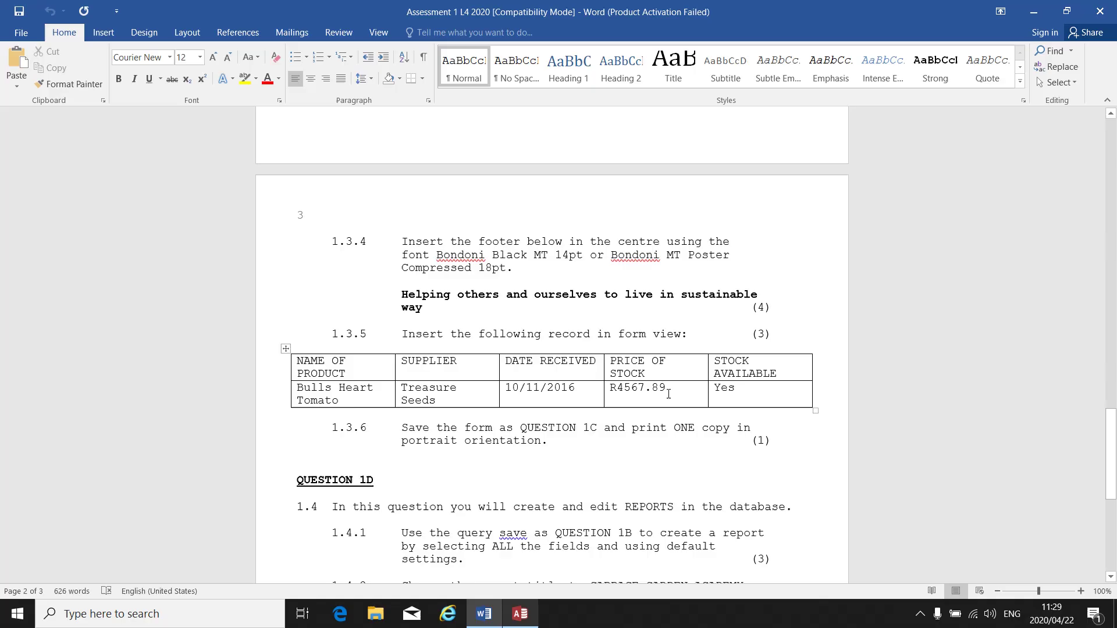
pyautogui.click(520, 614)
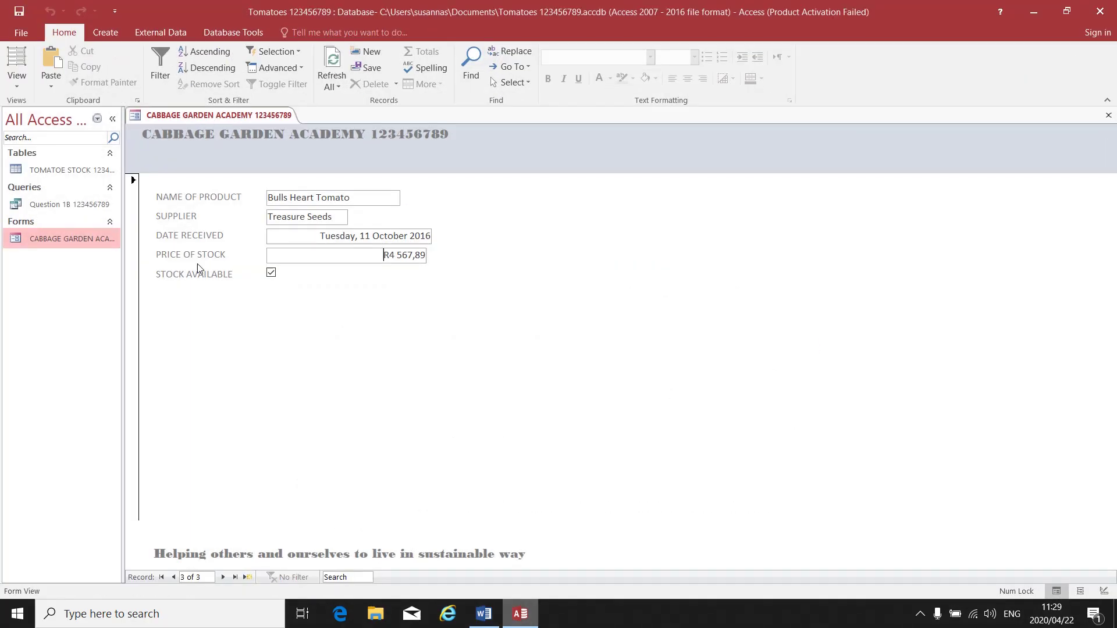
# Close and reopen the CABBAGE GARDEN ACADEMY form, then show it in Print Preview
pyautogui.click(1108, 116)
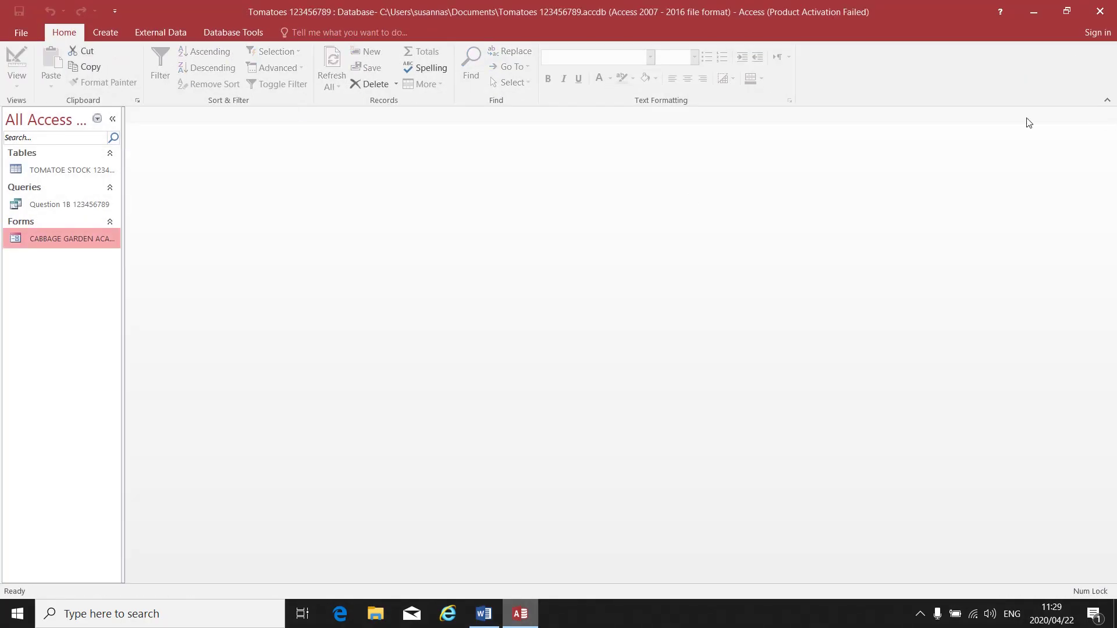
pyautogui.doubleClick(34, 239)
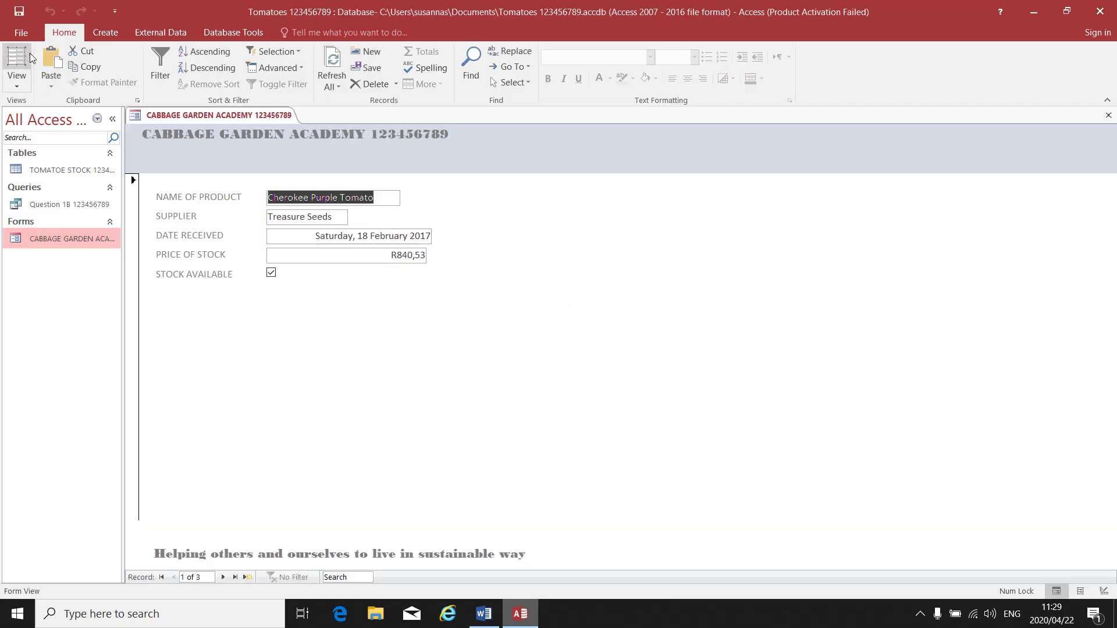
pyautogui.click(18, 35)
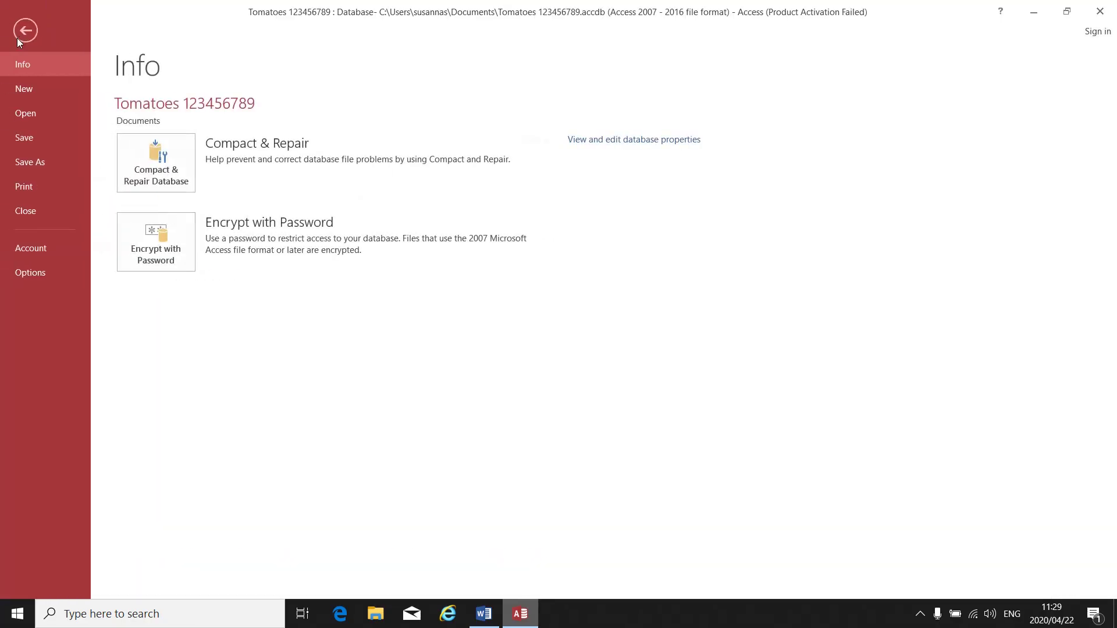
pyautogui.click(36, 186)
pyautogui.click(156, 261)
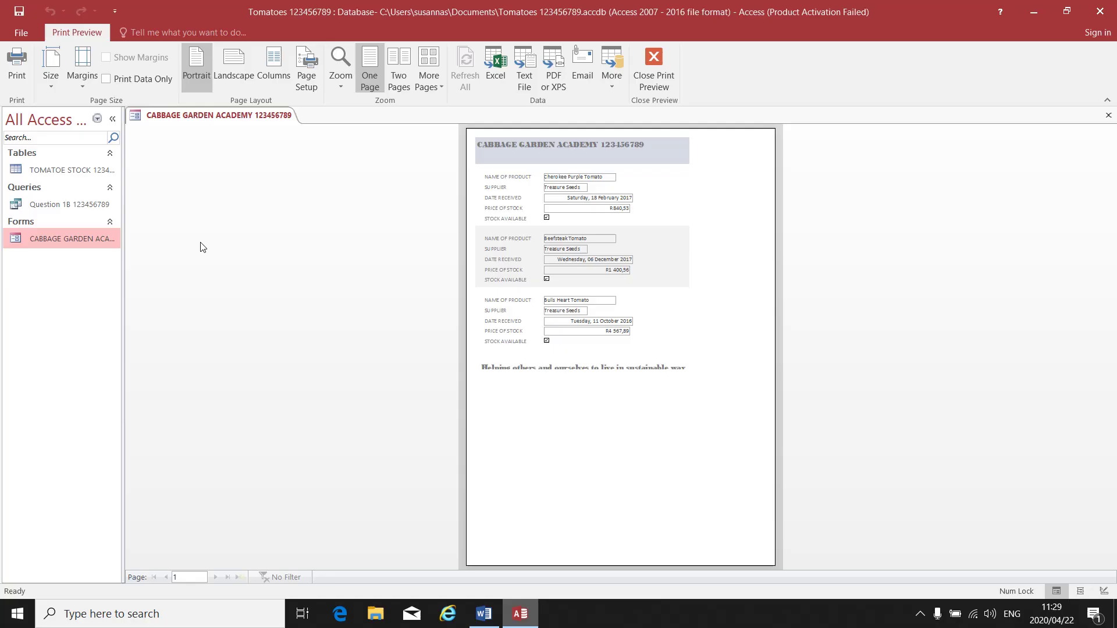
# Zoom the preview page to full size and scroll through it
pyautogui.click(619, 405)
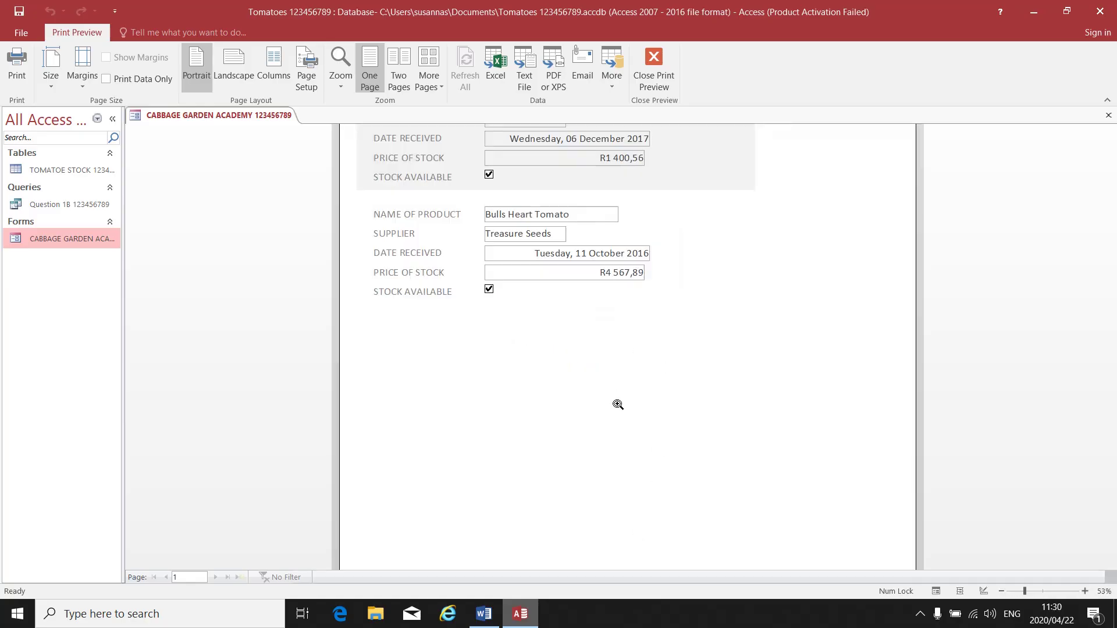
pyautogui.scroll(1, 666, 448)
pyautogui.scroll(2, 667, 447)
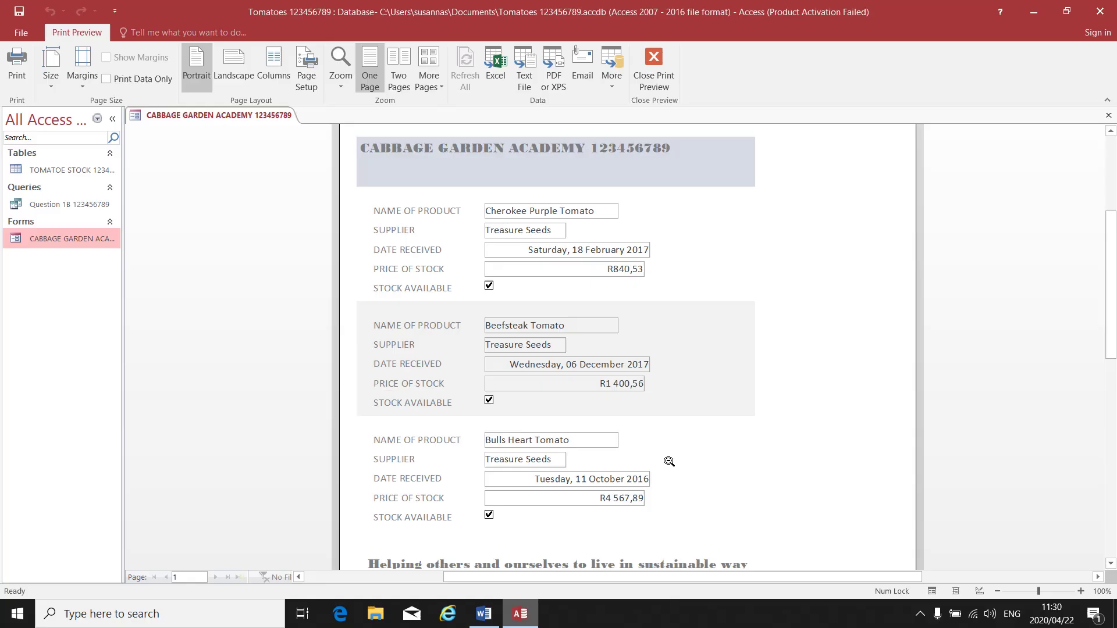
pyautogui.scroll(-1, 748, 391)
pyautogui.scroll(-1, 747, 391)
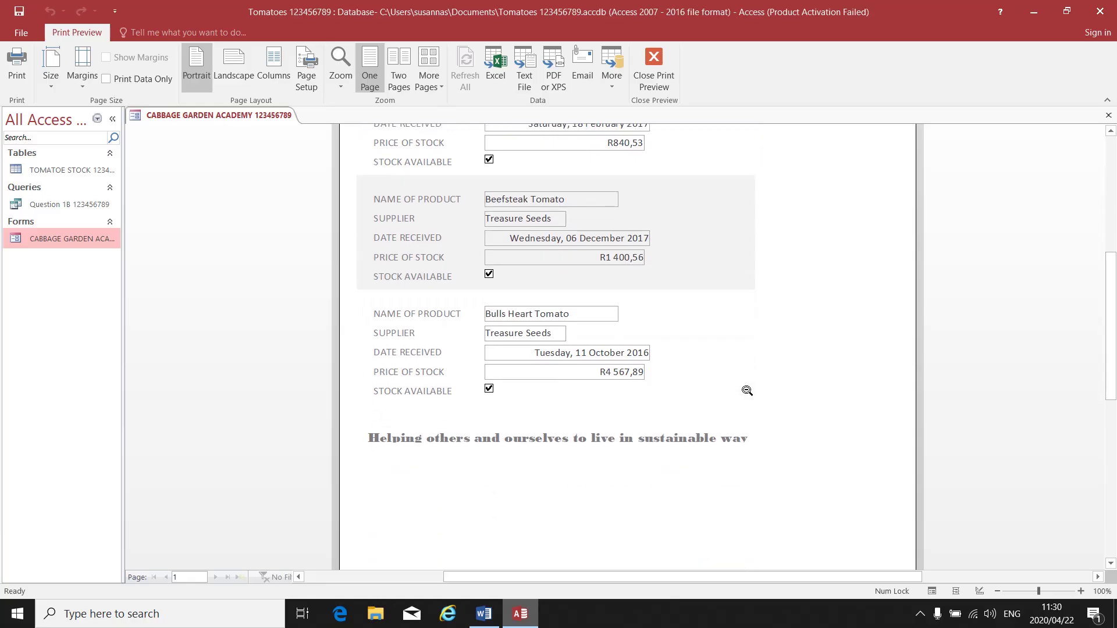
pyautogui.scroll(2, 747, 391)
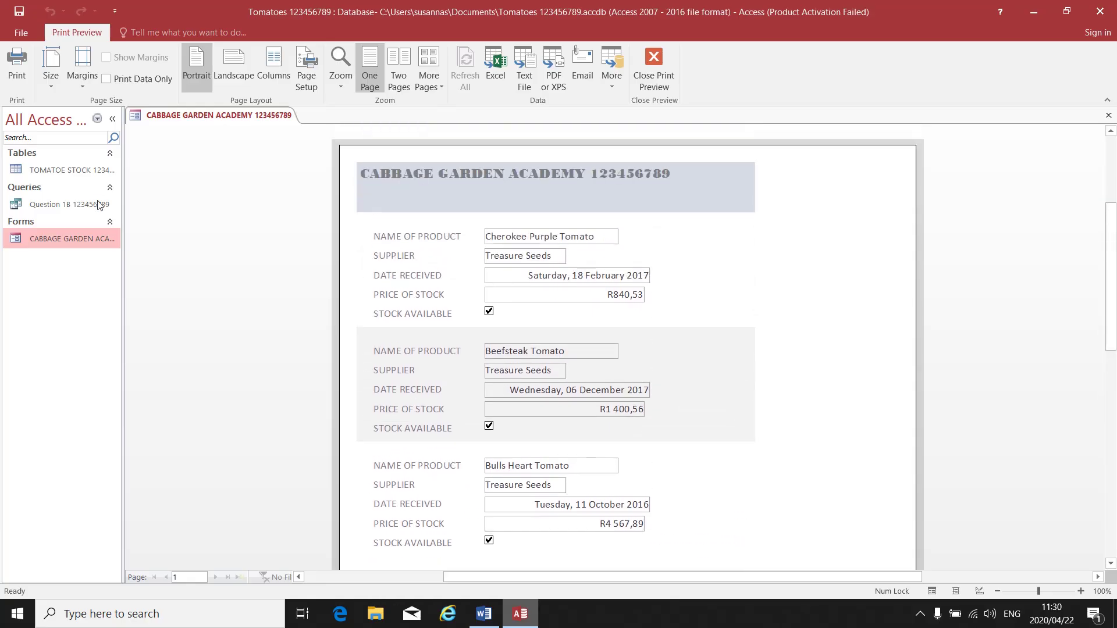
# Open the Print dialog and cancel it, then close Print Preview and the form
pyautogui.click(17, 64)
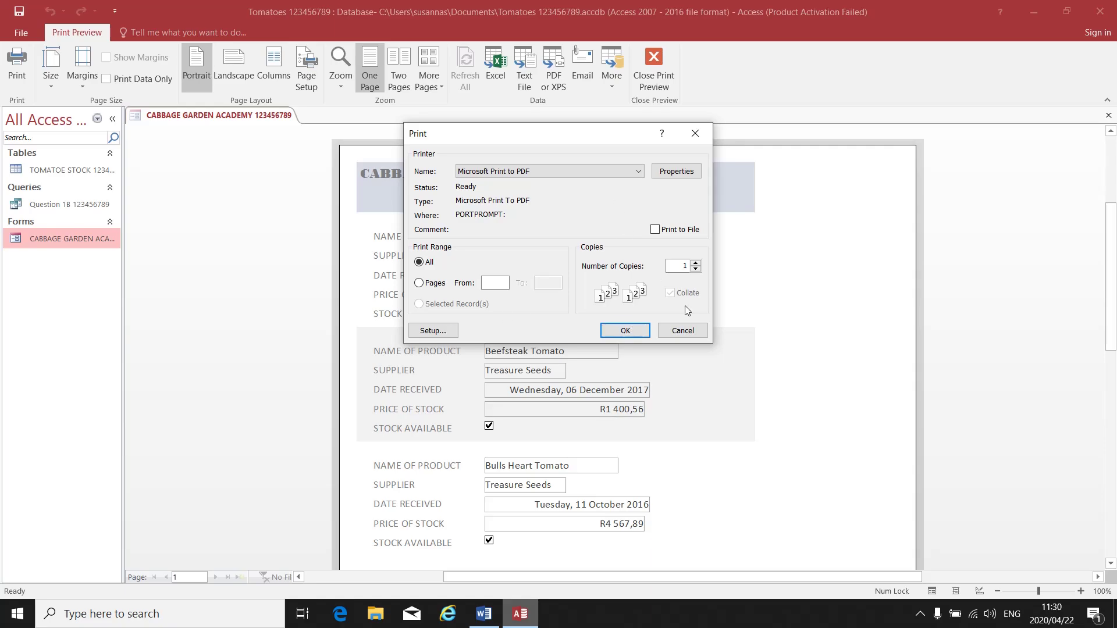
pyautogui.click(683, 330)
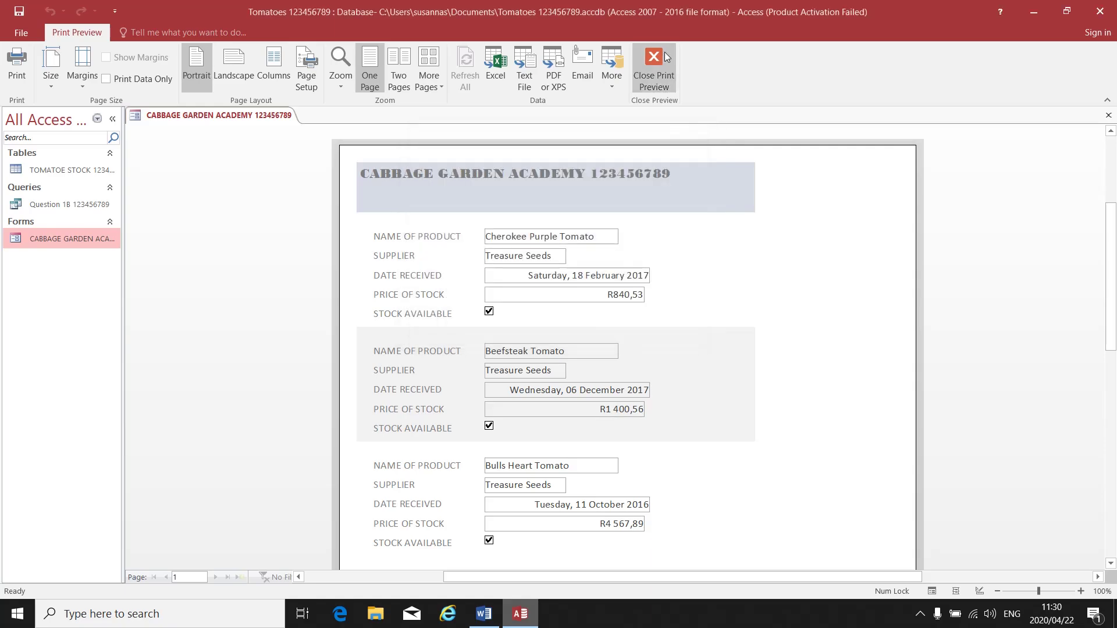
pyautogui.click(654, 68)
pyautogui.click(1109, 115)
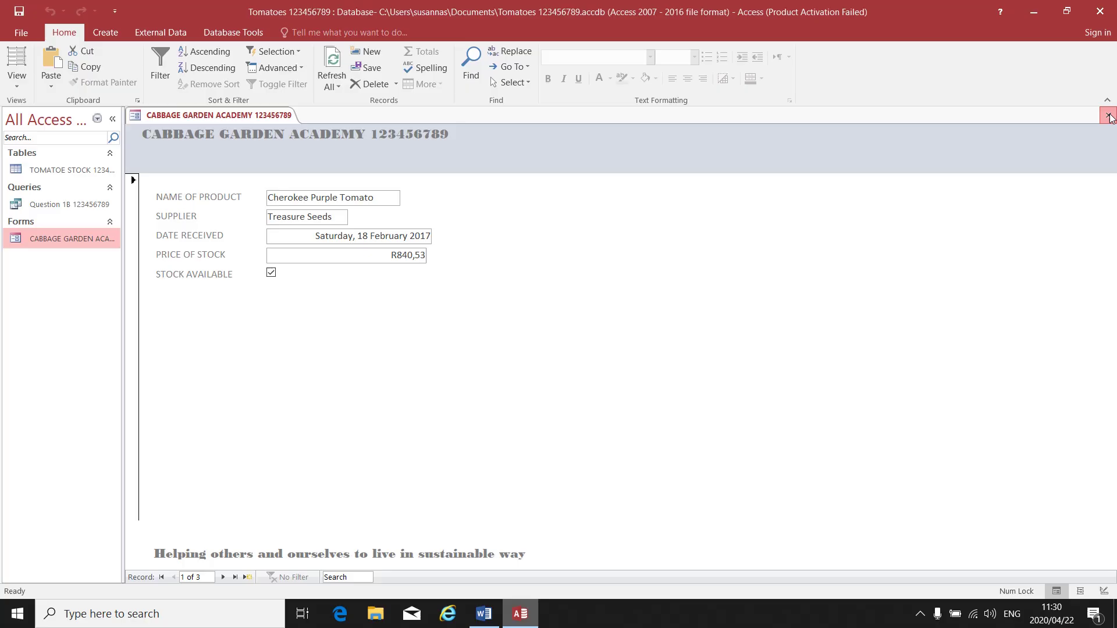